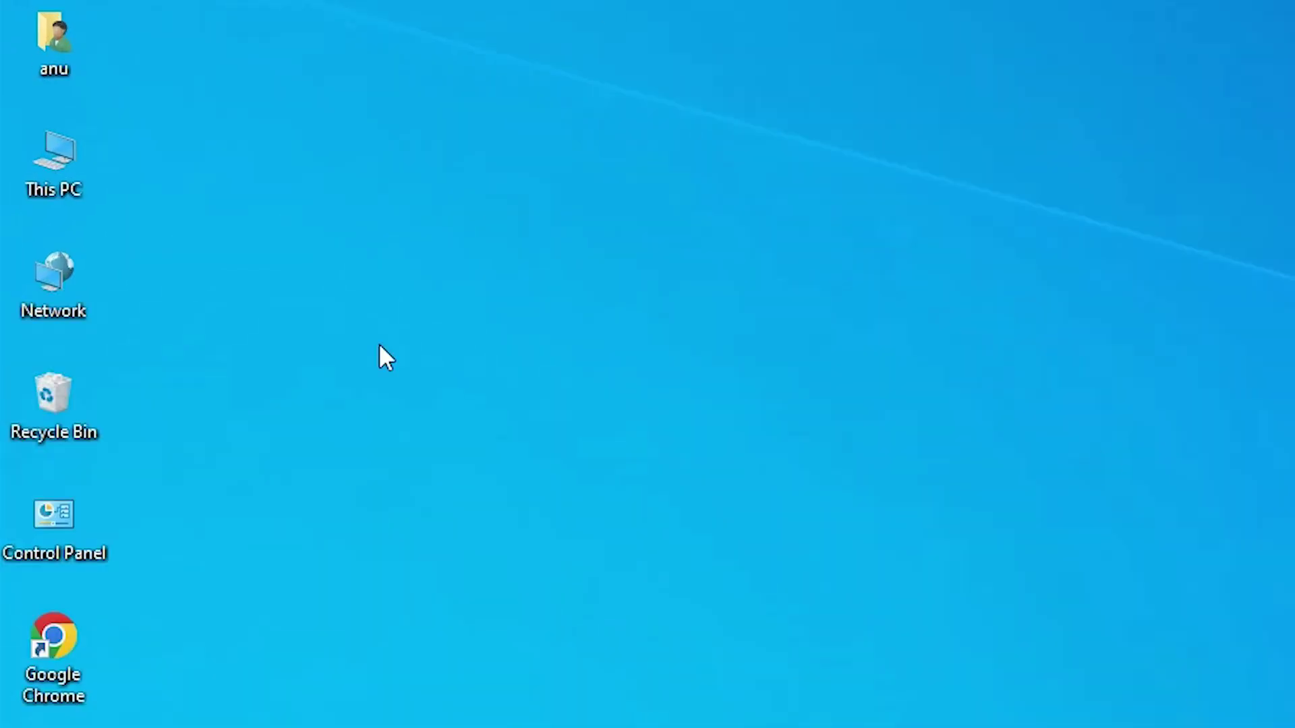
# Open This PC's Properties and view Device Specifications: 64-bit OS, x64 processor, 2.00 GB RAM.
pyautogui.rightClick(56, 173)
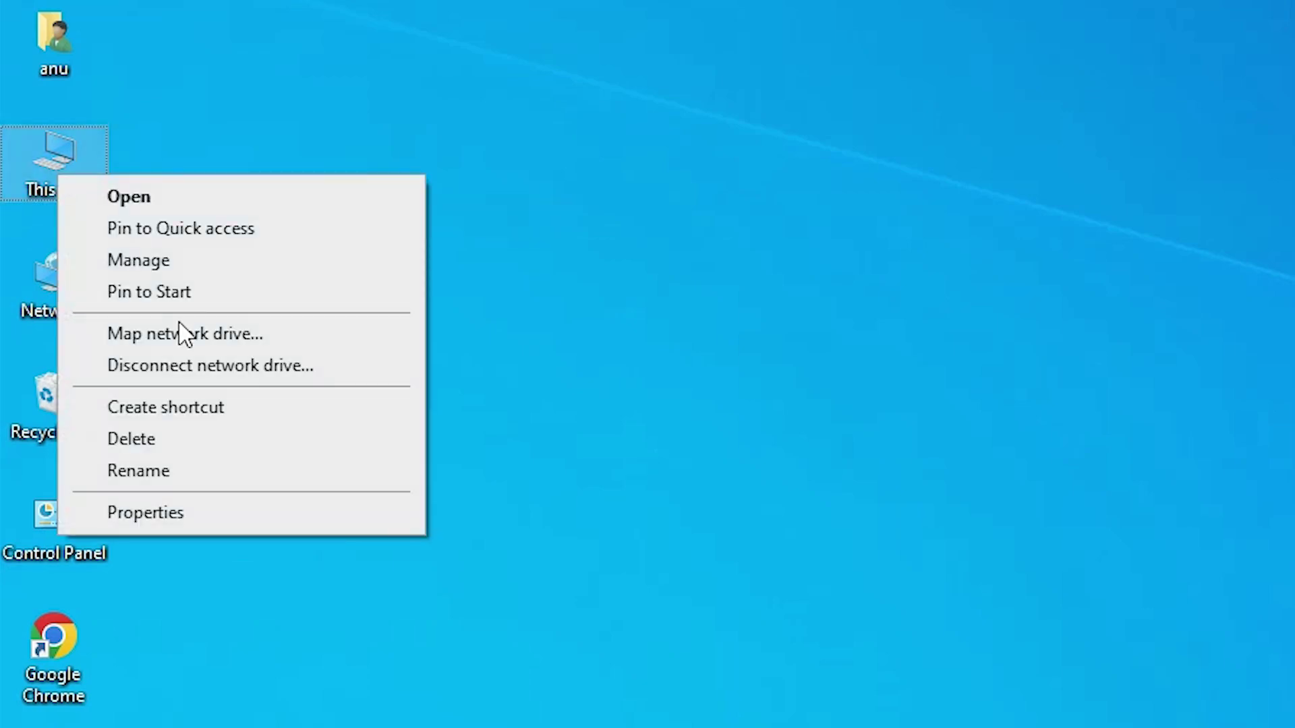
pyautogui.click(197, 512)
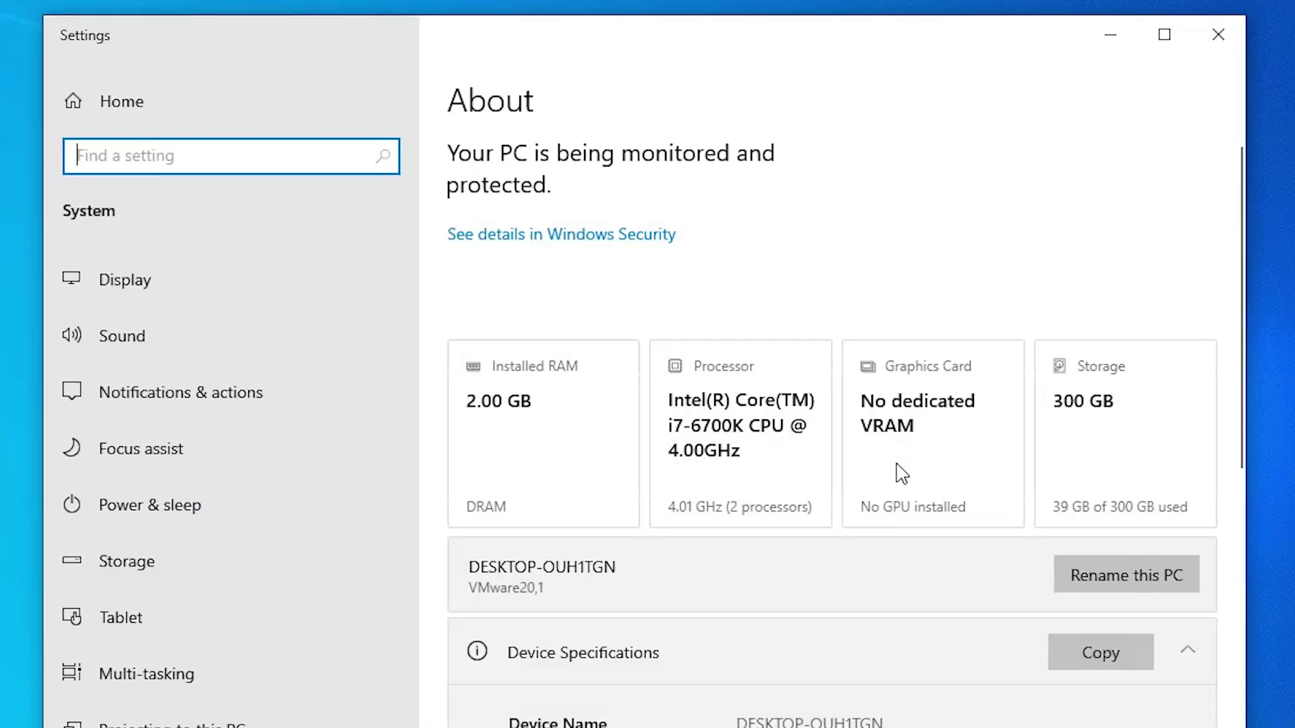
pyautogui.scroll(-7, 899, 471)
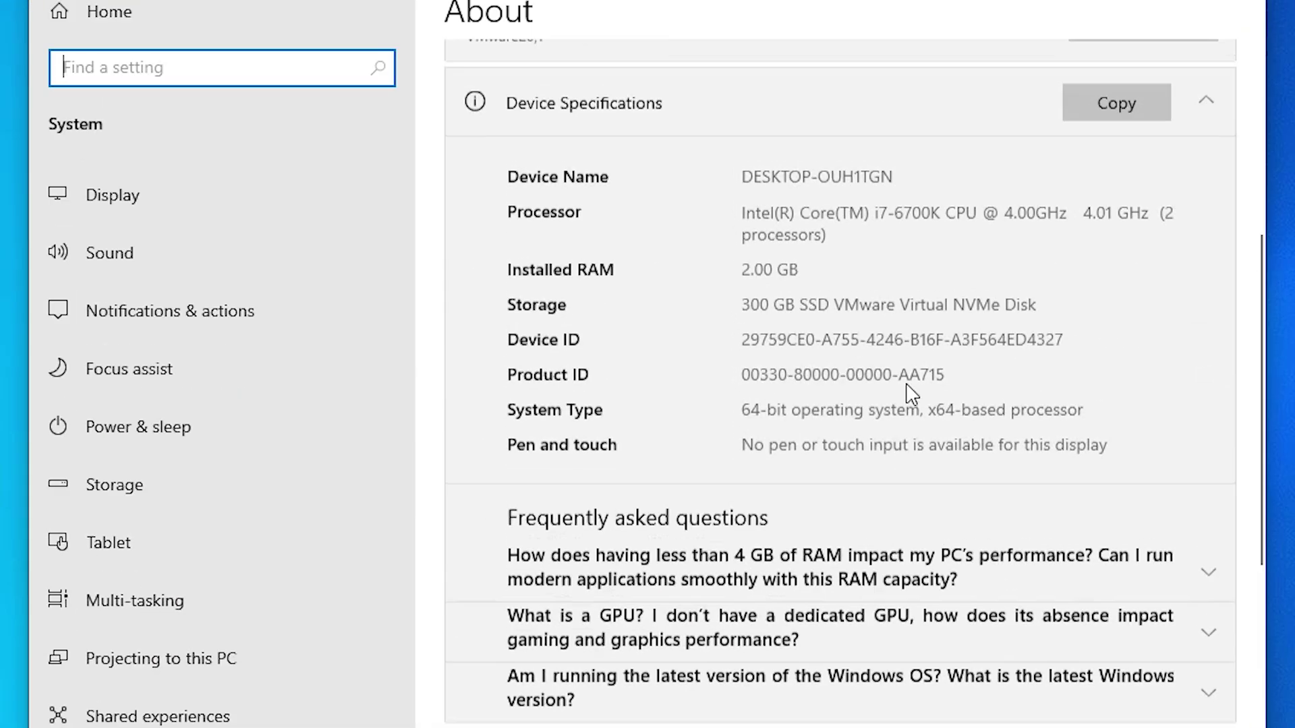
pyautogui.scroll(1, 907, 386)
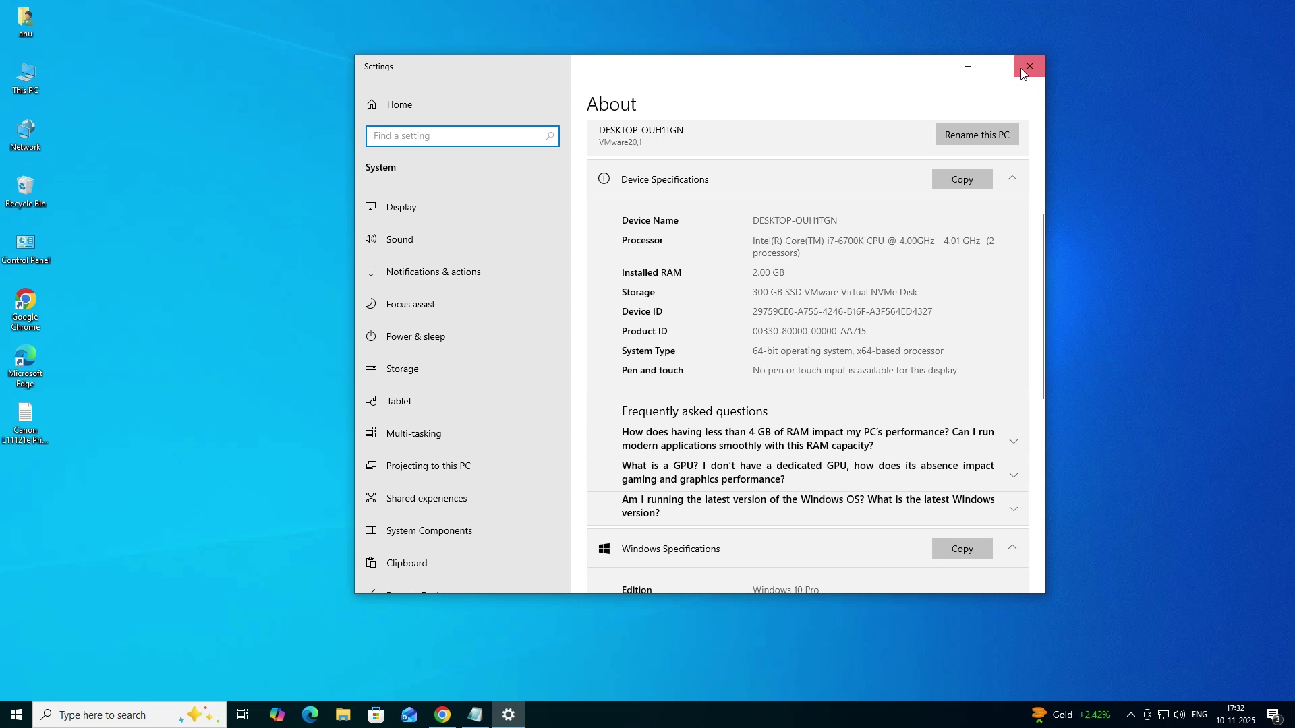
# Put Settings away and review the 32-bit and 64-bit Mega driver links in Notepad.
pyautogui.click(1021, 67)
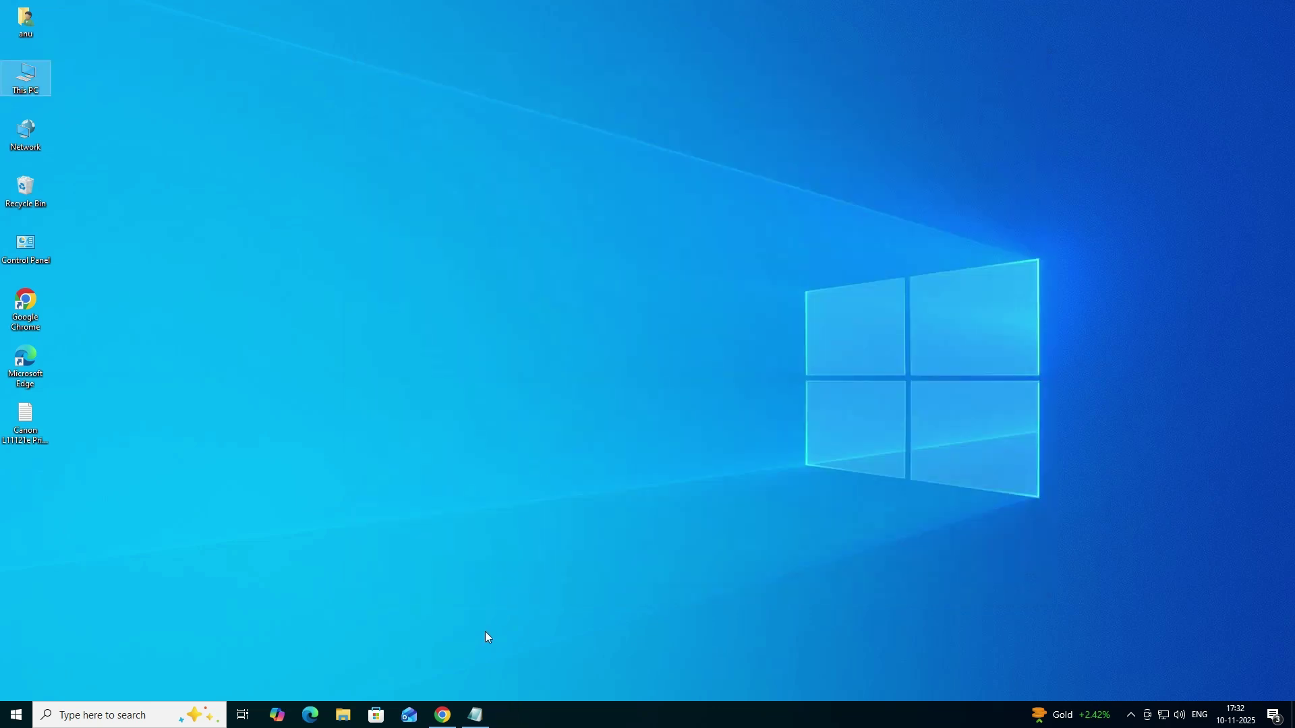
pyautogui.click(476, 715)
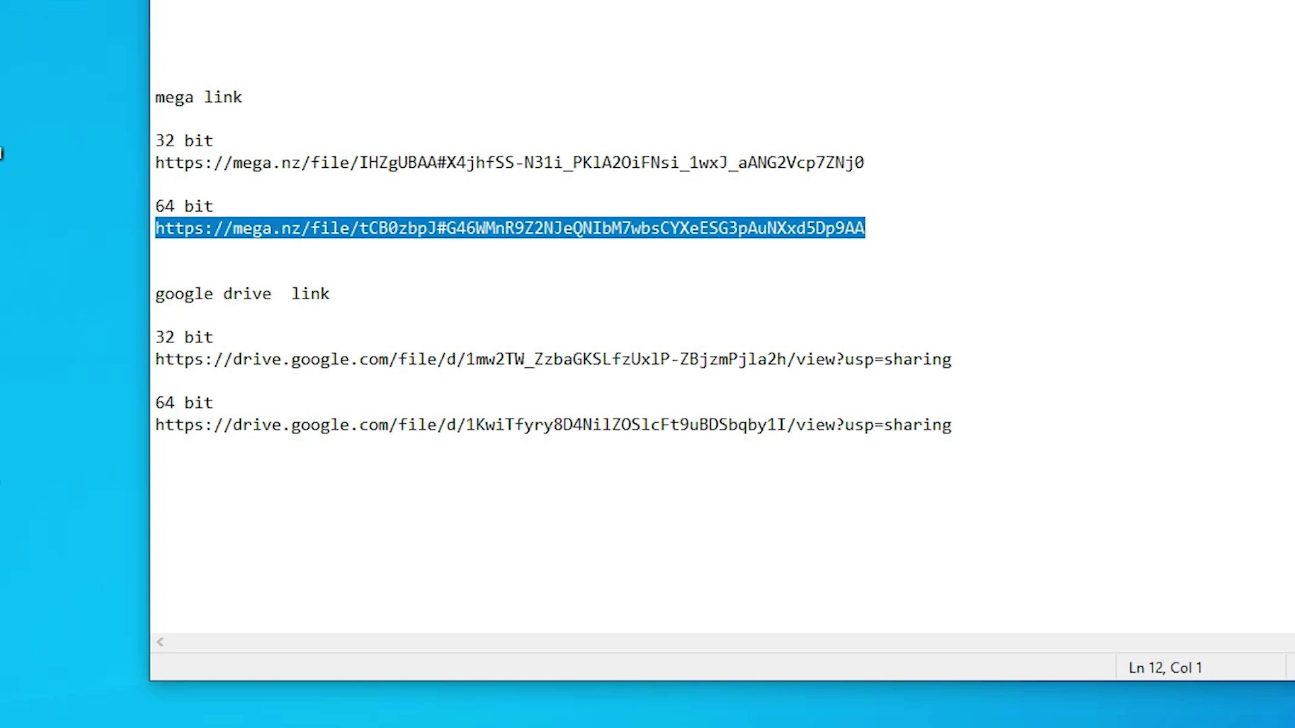
pyautogui.moveTo(330, 294); pyautogui.dragTo(106, 288)
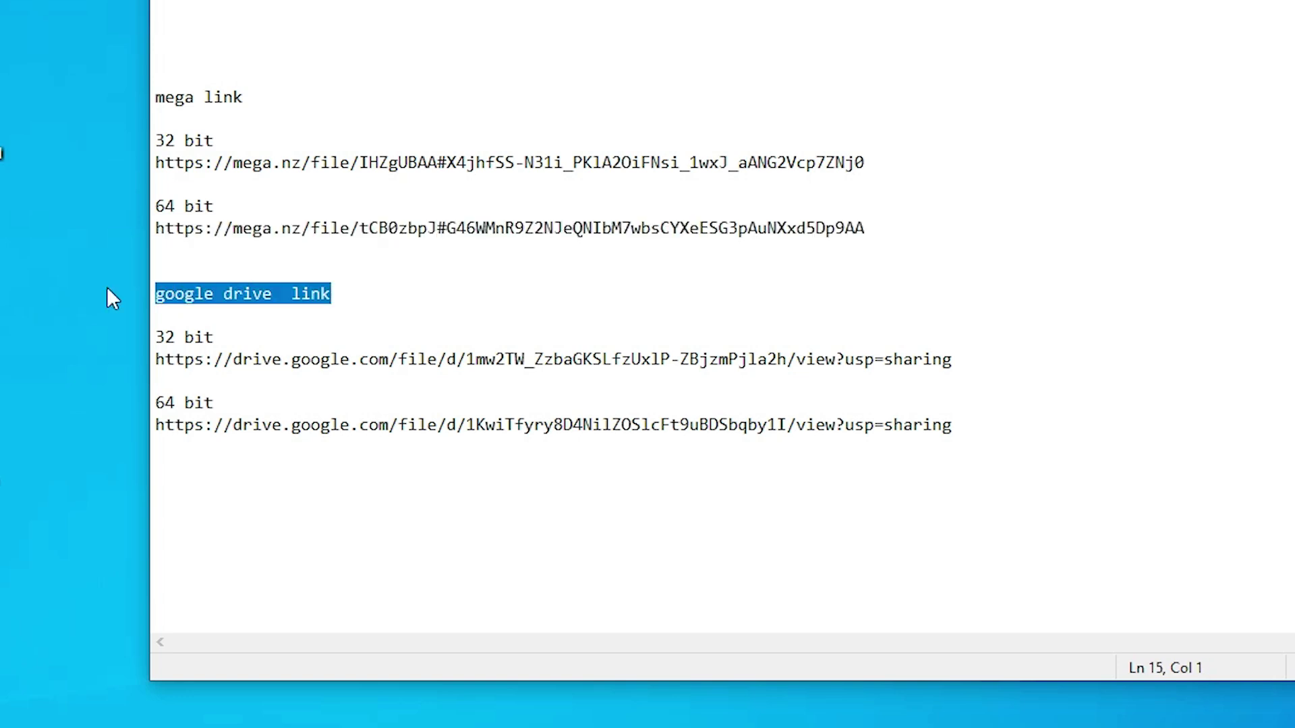
pyautogui.moveTo(155, 163); pyautogui.dragTo(525, 162)
pyautogui.click(291, 162)
pyautogui.click(281, 228)
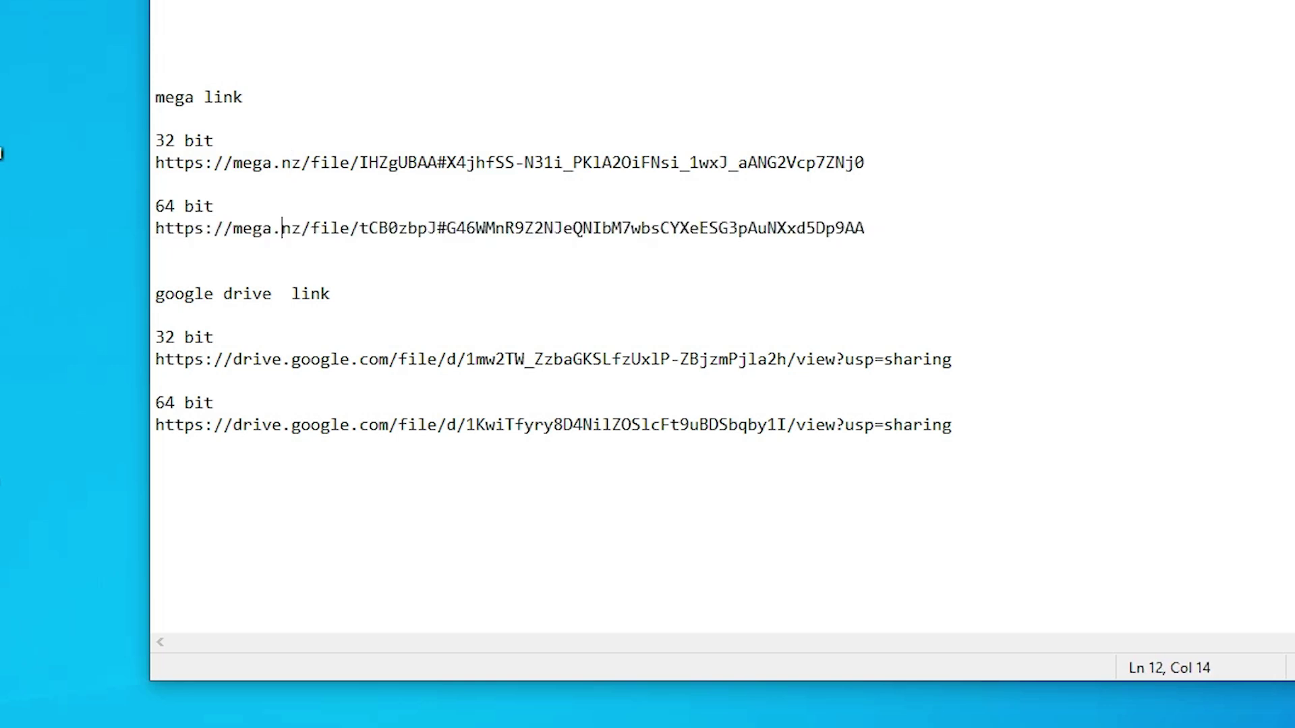
pyautogui.moveTo(155, 227); pyautogui.dragTo(864, 228)
pyautogui.click(282, 228)
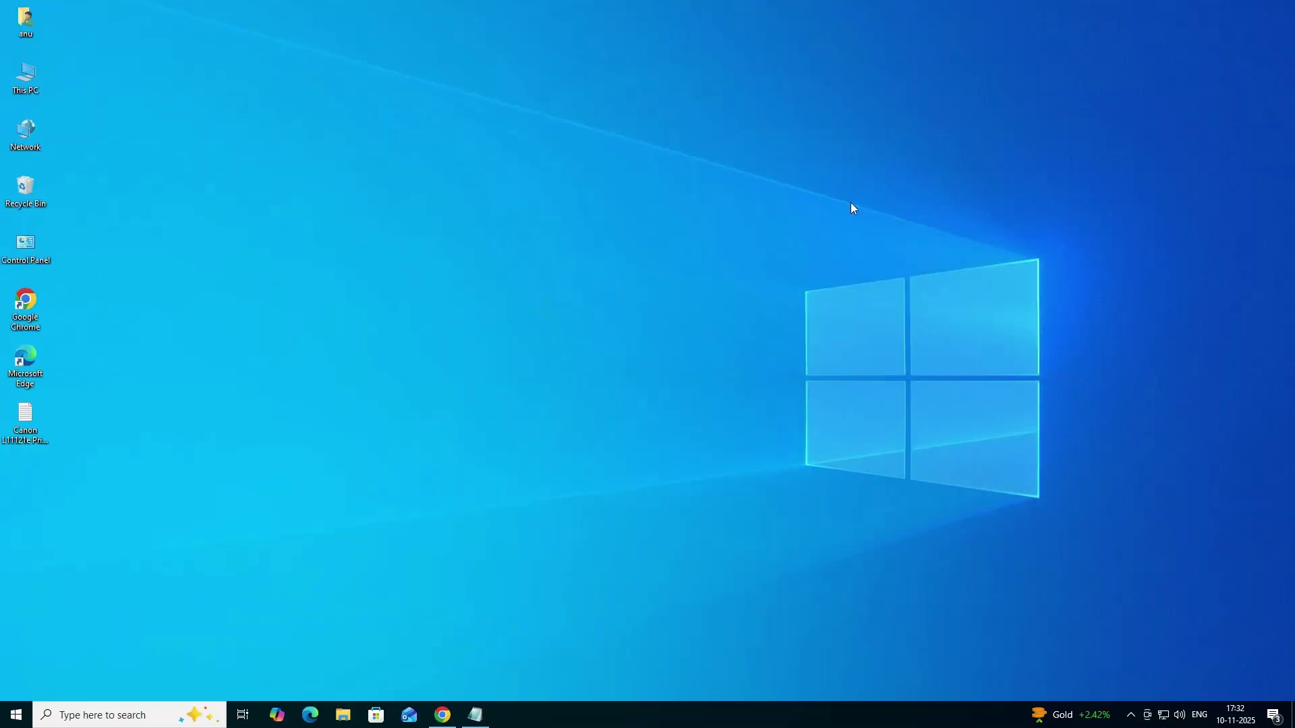
# Download canon-l11121e-Driver-for-Windows-64-bit.exe (8.5 MB) from MEGA using Standard download.
pyautogui.click(456, 712)
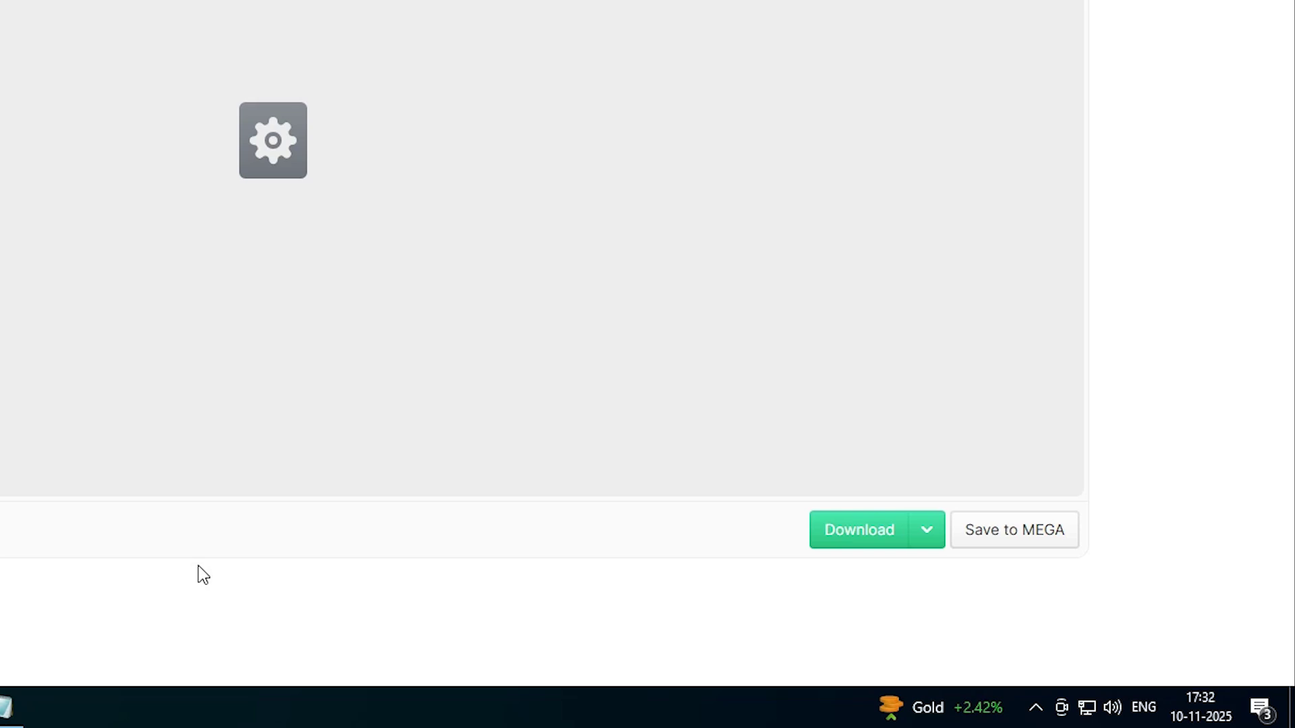
pyautogui.click(1062, 603)
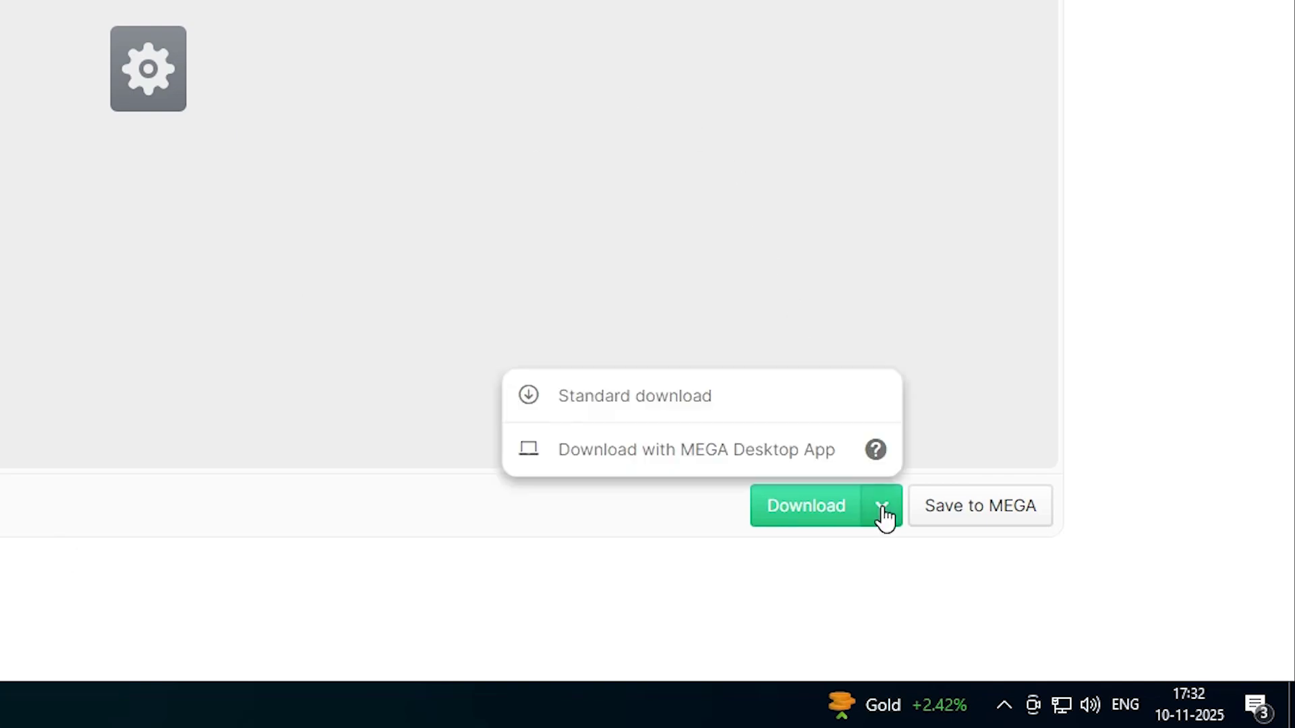
pyautogui.click(668, 405)
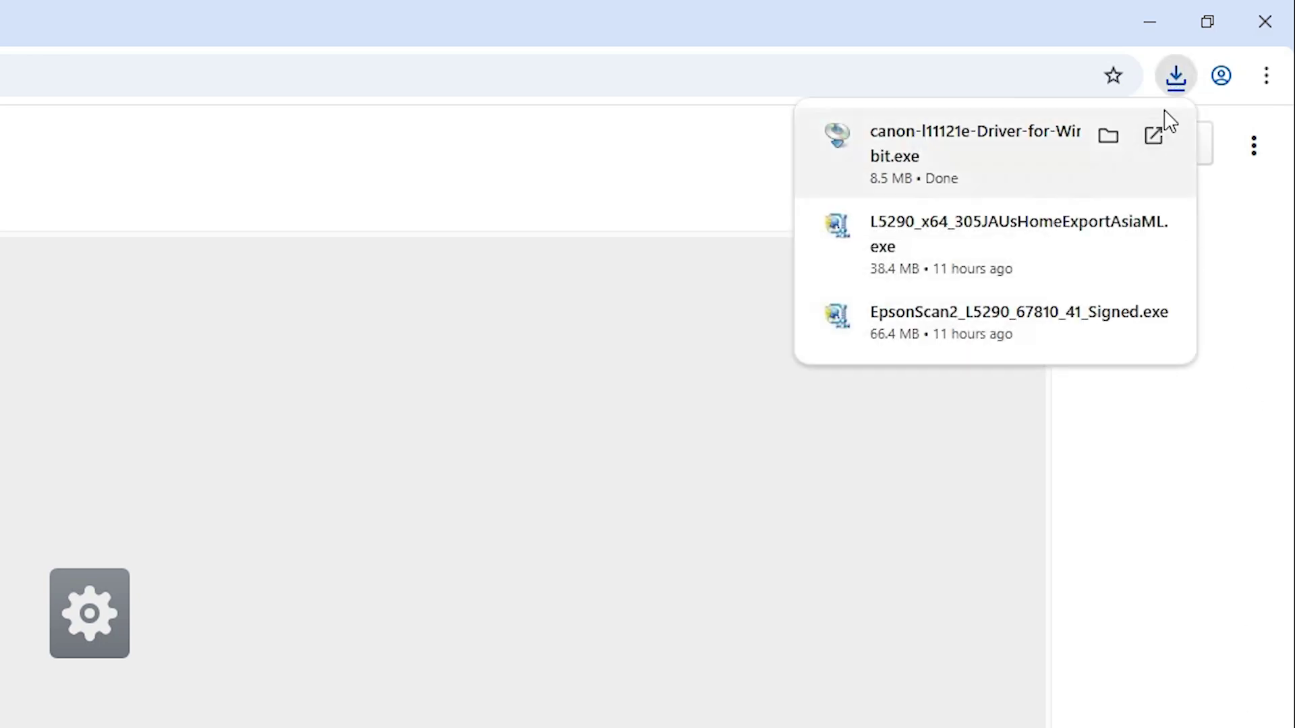
# Move canon-l11121e-Driver-for-Windows-64-bit.exe from the Downloads folder onto the desktop.
pyautogui.click(1108, 132)
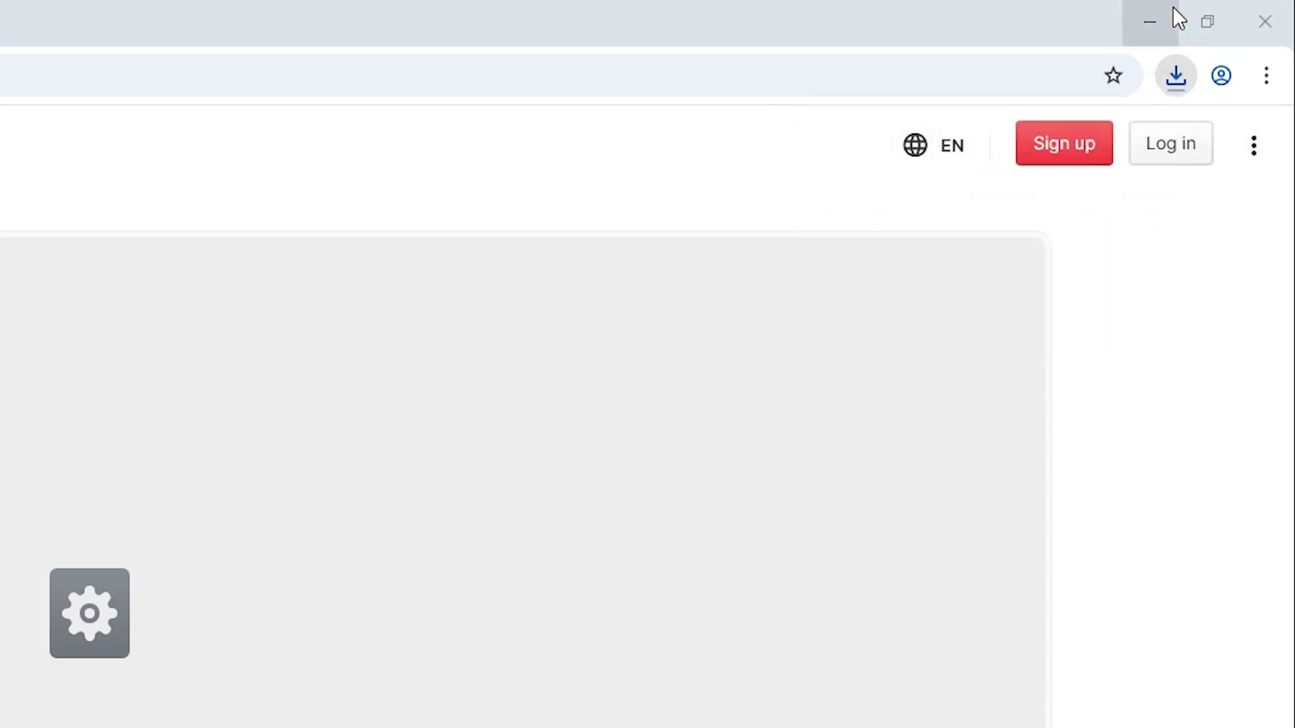
pyautogui.click(1147, 10)
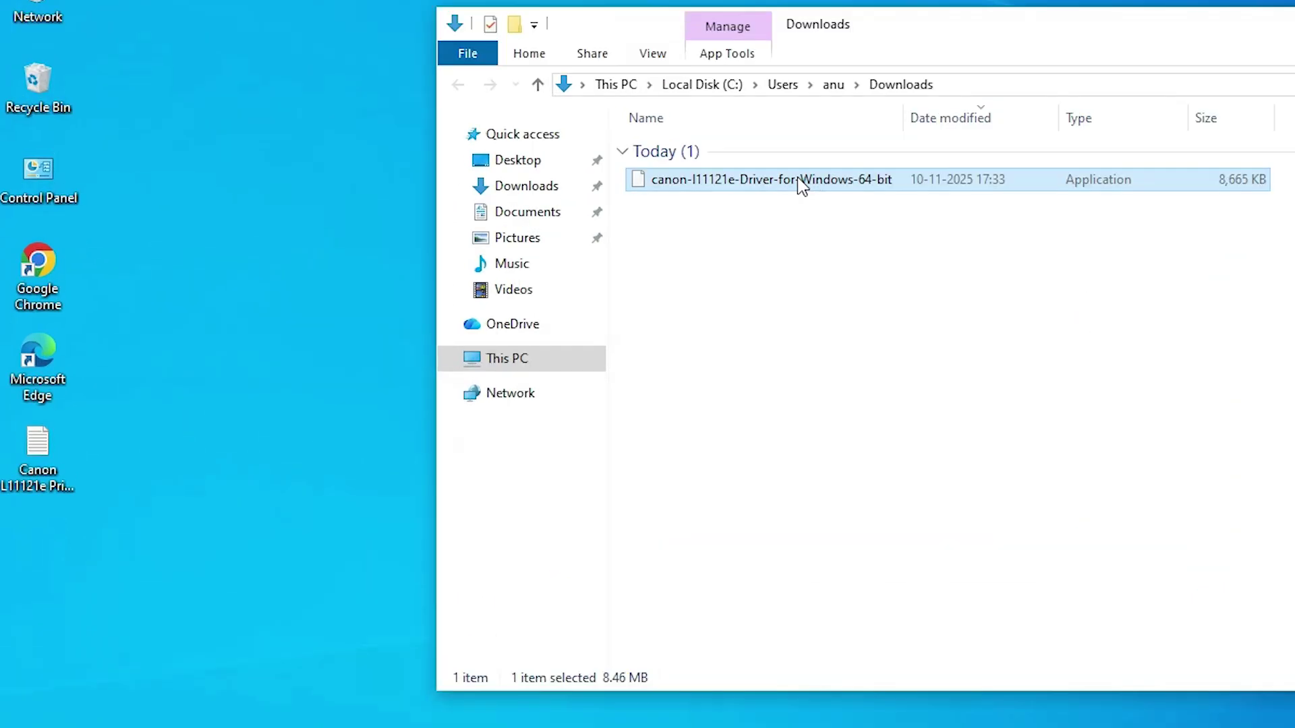
pyautogui.moveTo(598, 226); pyautogui.dragTo(178, 303)
pyautogui.press('Escape')
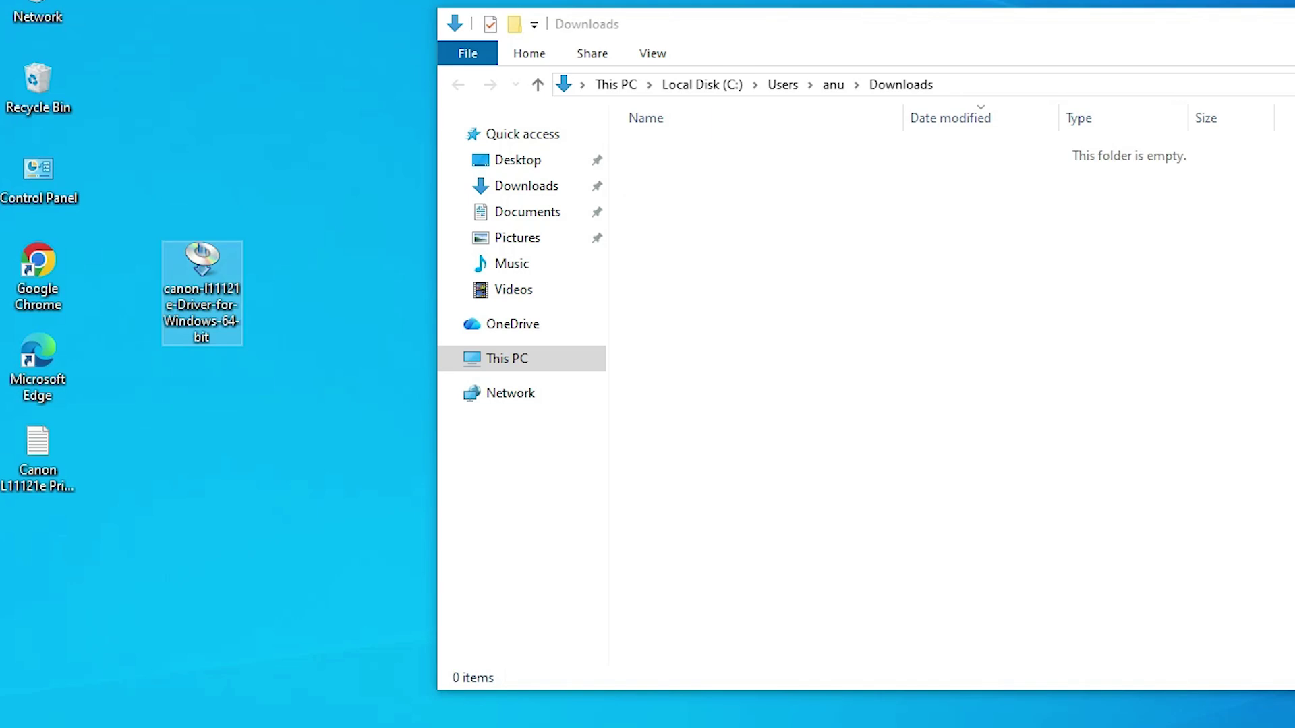
pyautogui.click(988, 153)
pyautogui.moveTo(205, 266); pyautogui.dragTo(207, 415)
pyautogui.moveTo(174, 335); pyautogui.dragTo(177, 333)
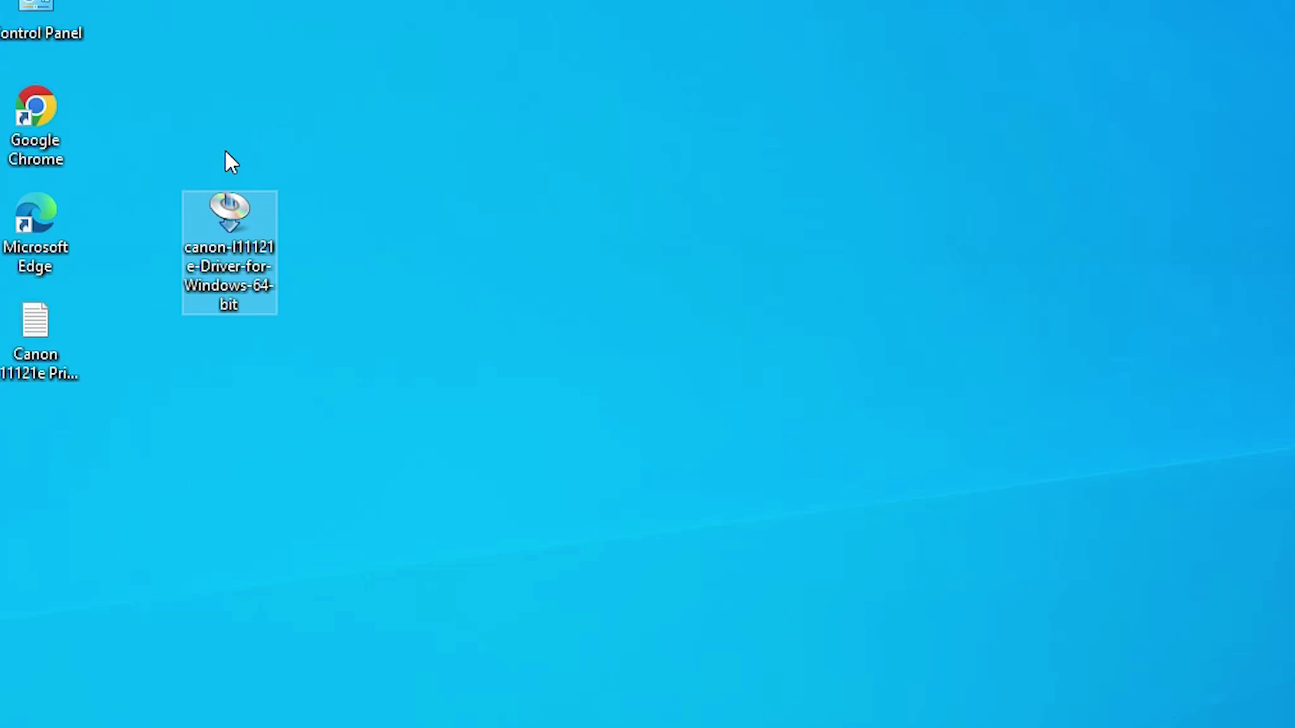
# Extract the Canon driver installer with WinRAR into its own folder on the desktop.
pyautogui.rightClick(231, 236)
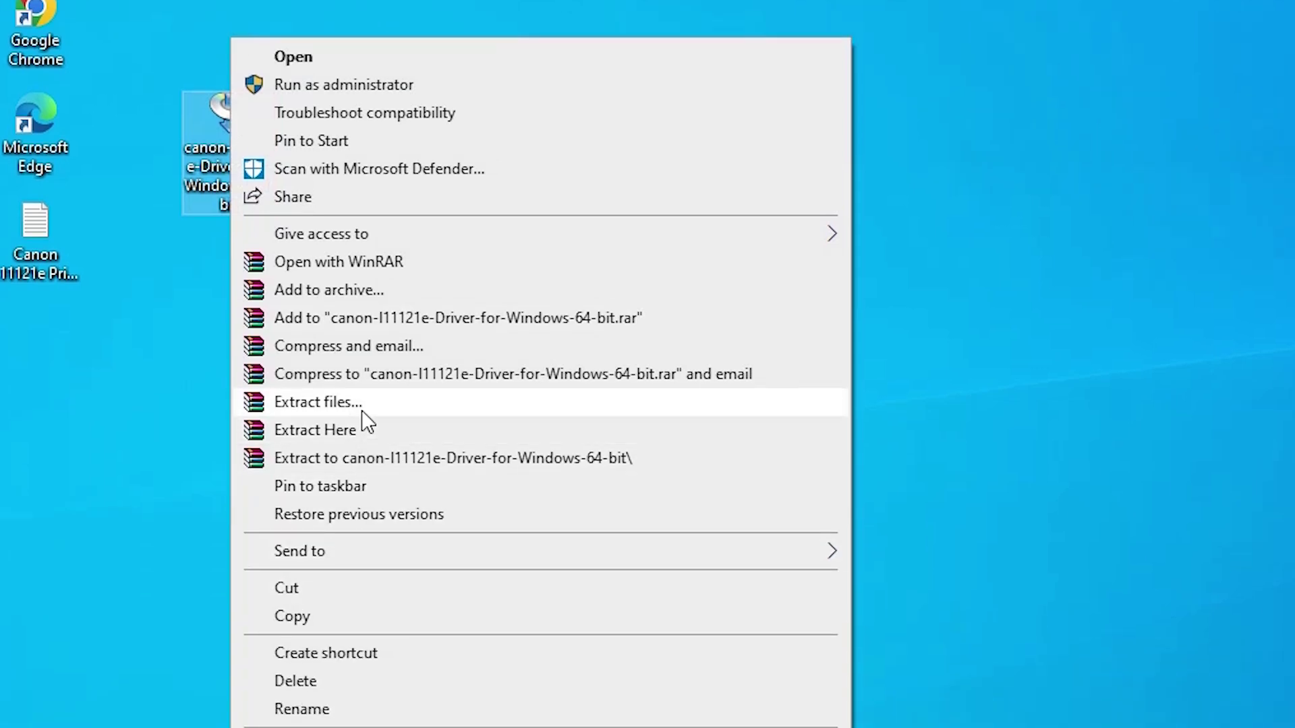
pyautogui.click(361, 410)
pyautogui.click(1278, 372)
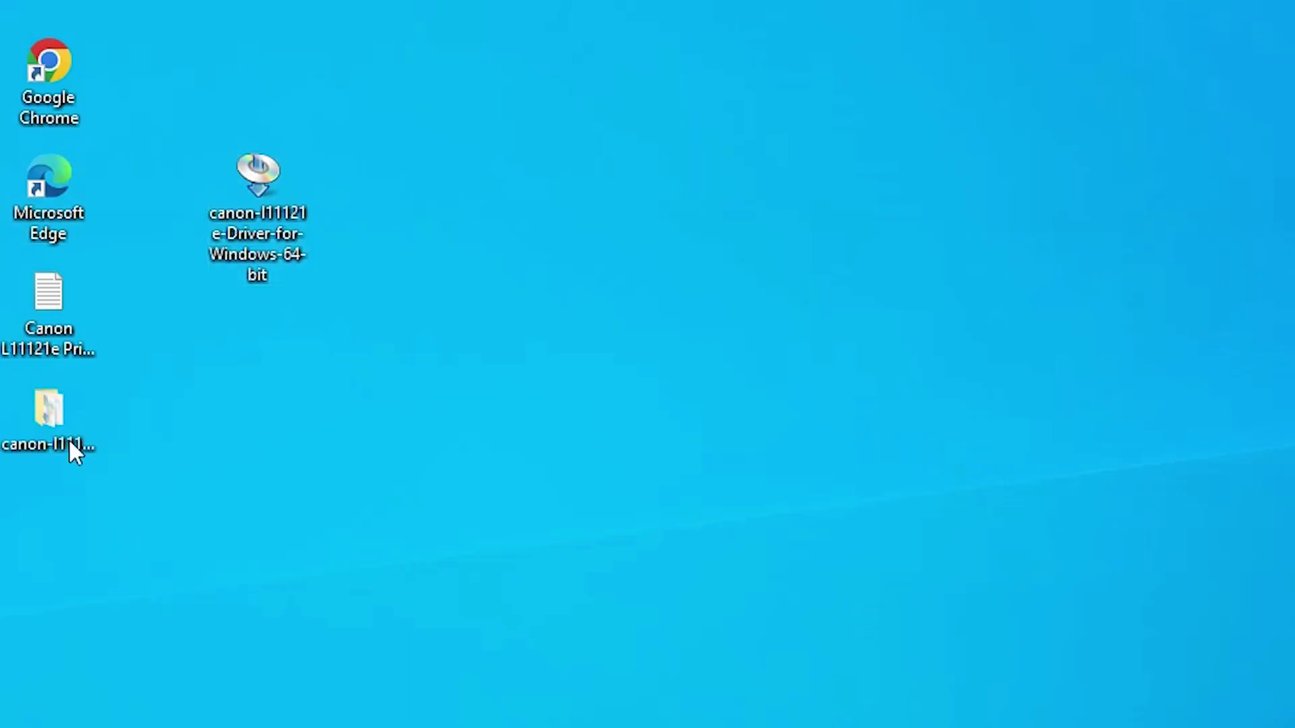
pyautogui.click(37, 448)
pyautogui.moveTo(37, 451); pyautogui.dragTo(276, 317)
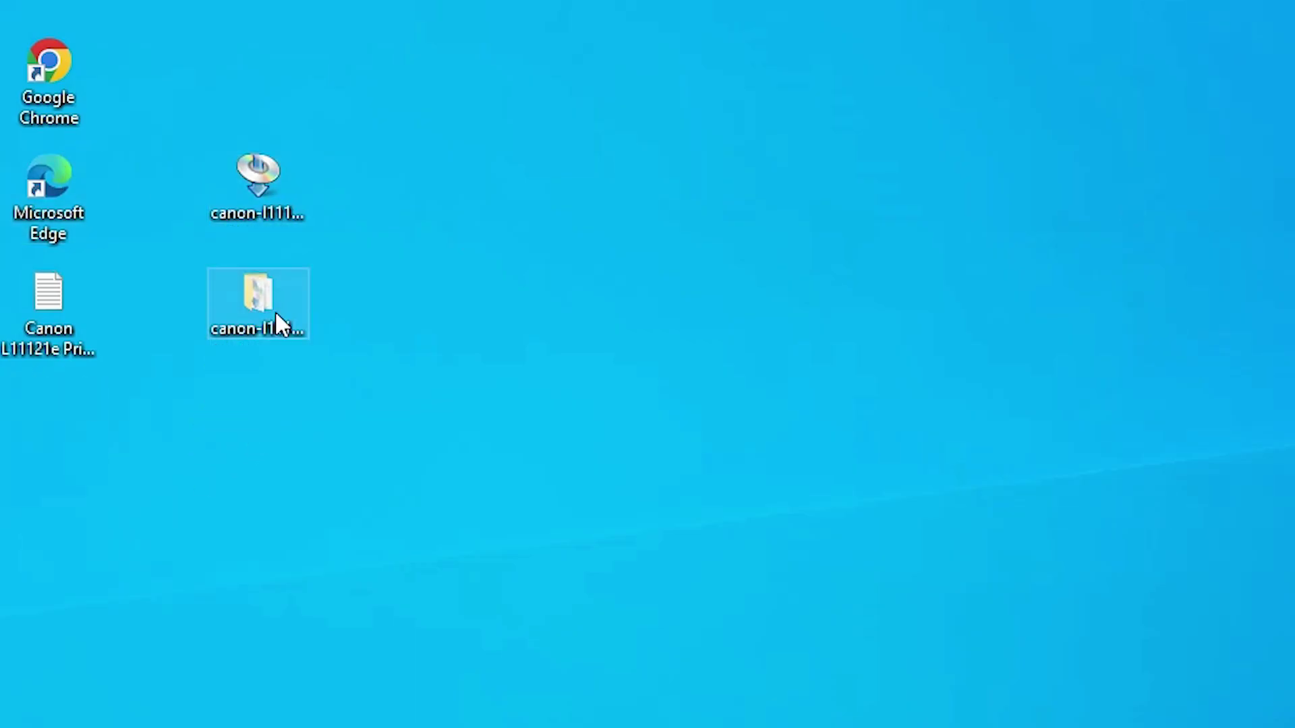
# Check the 46 files in the extracted folder's Driver subfolder, then close it.
pyautogui.doubleClick(249, 331)
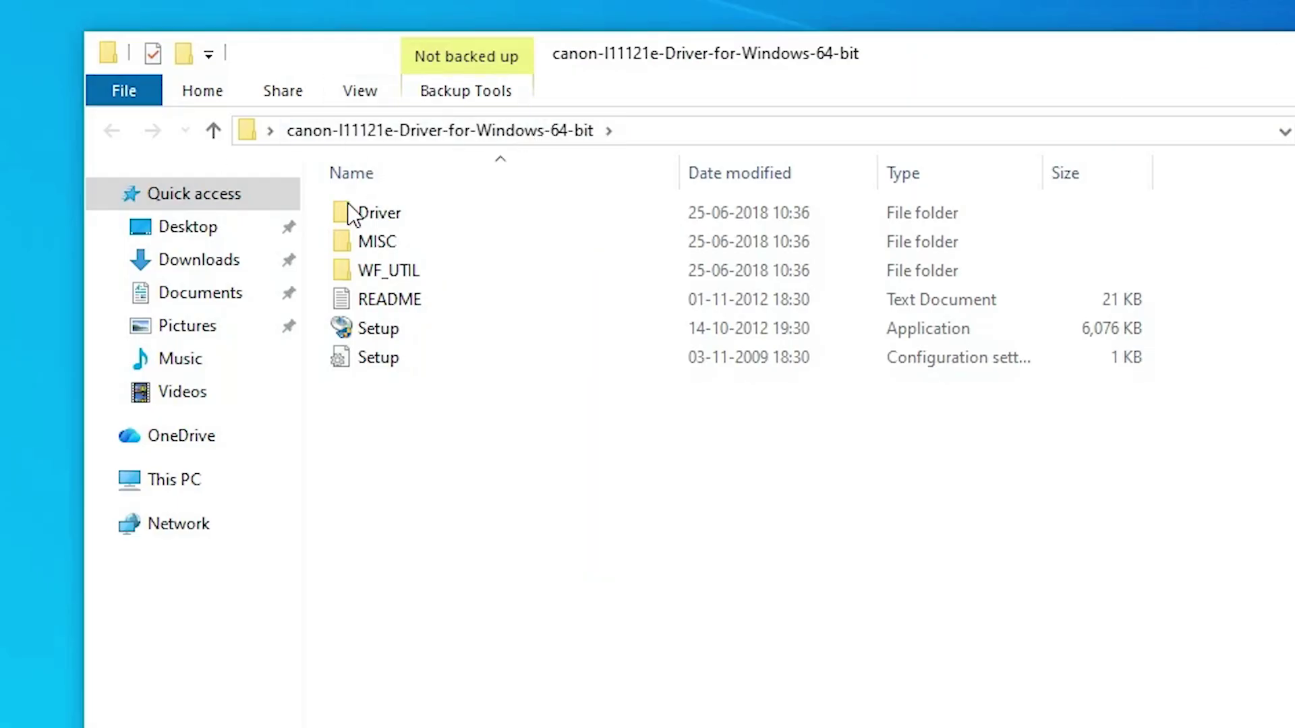
pyautogui.doubleClick(379, 213)
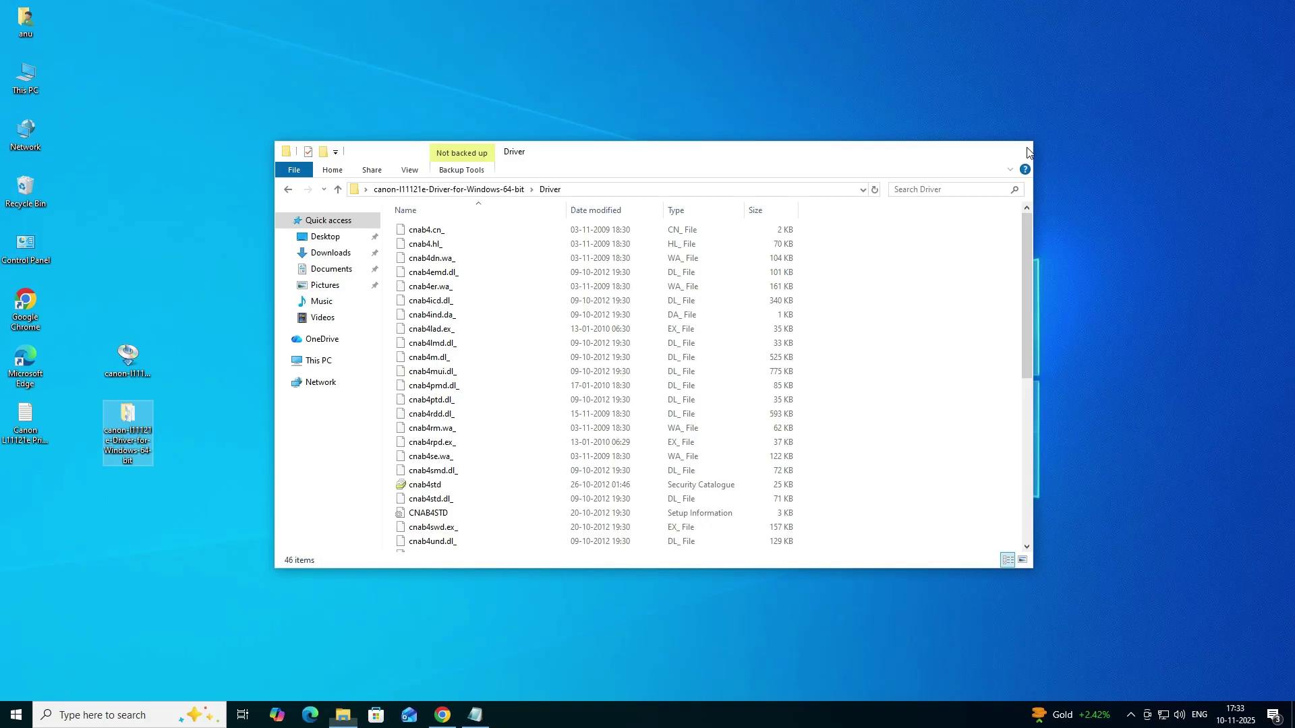
pyautogui.click(1027, 145)
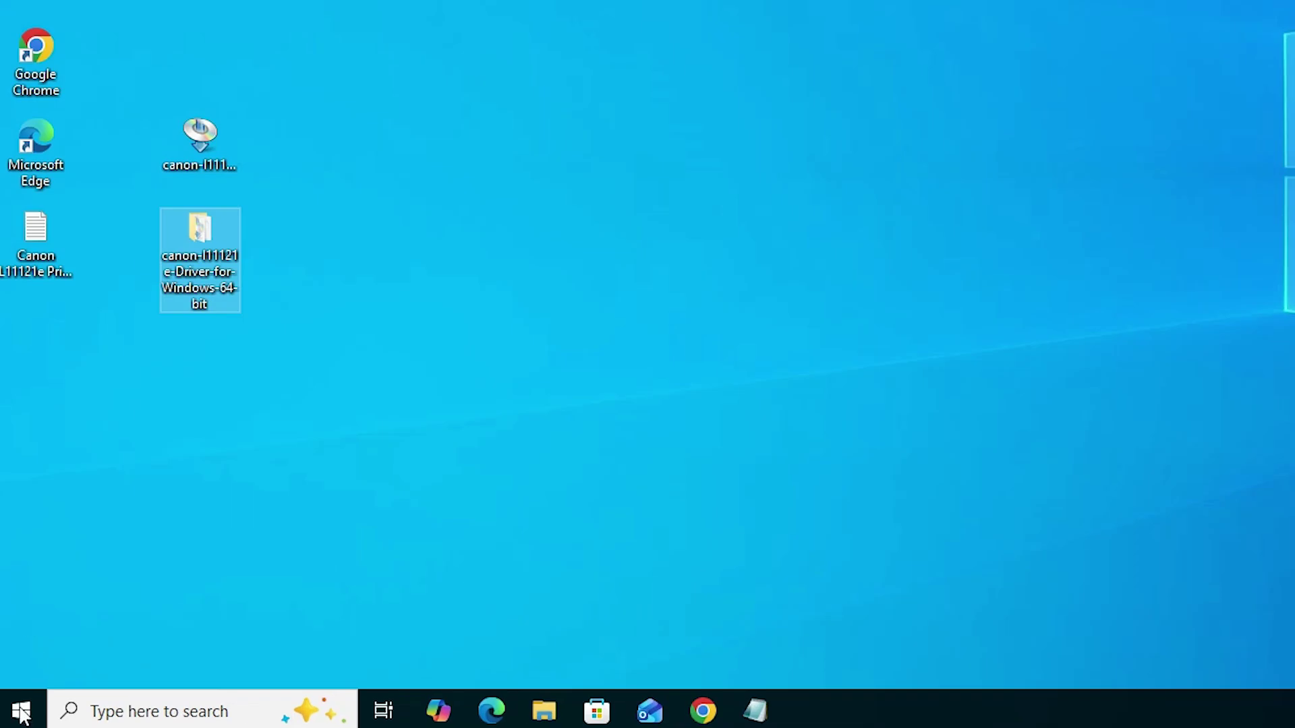
# Open Printers & scanners via a 'pr' search and add a printer that isn't listed.
pyautogui.click(16, 715)
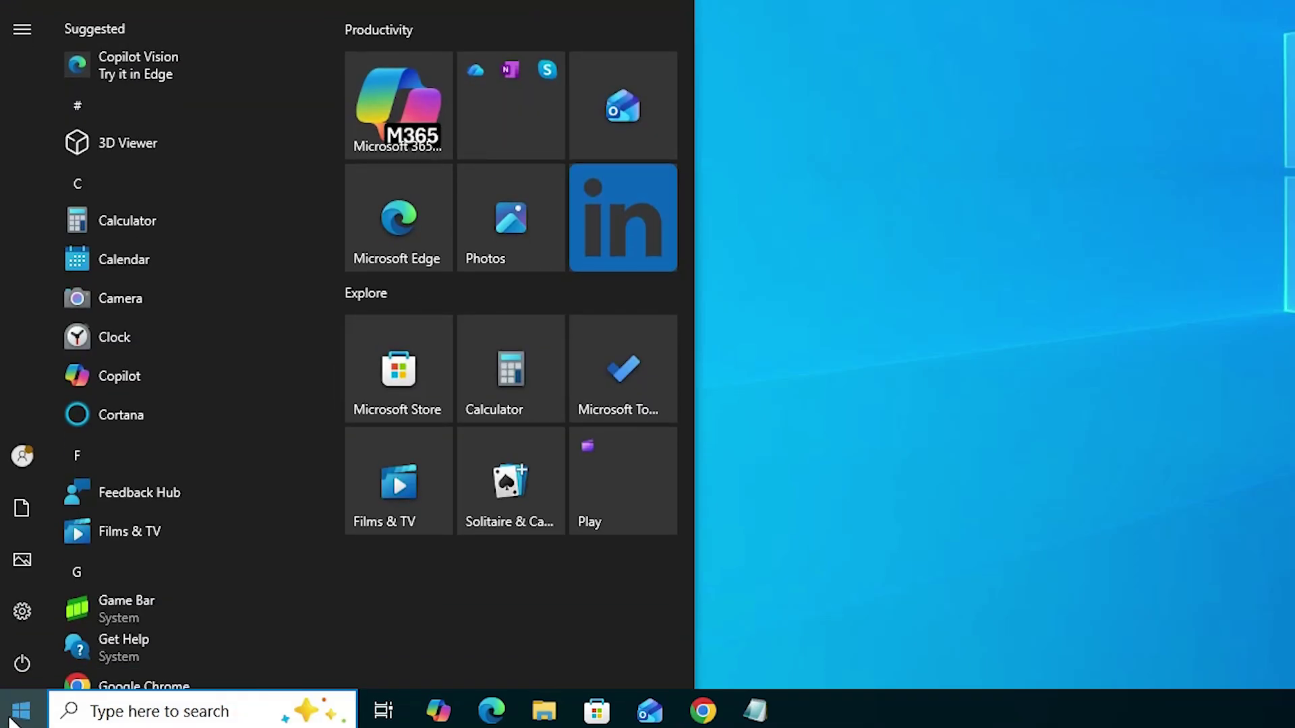
pyautogui.write('pr')
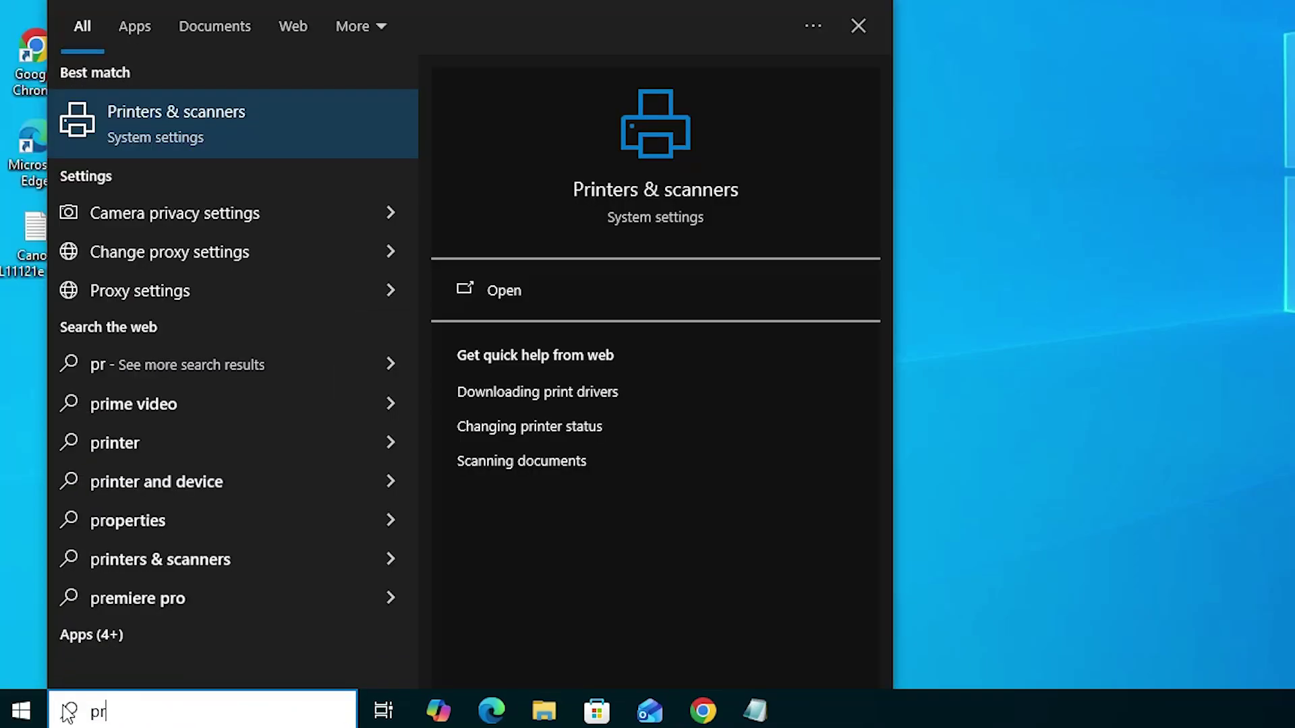
pyautogui.click(247, 125)
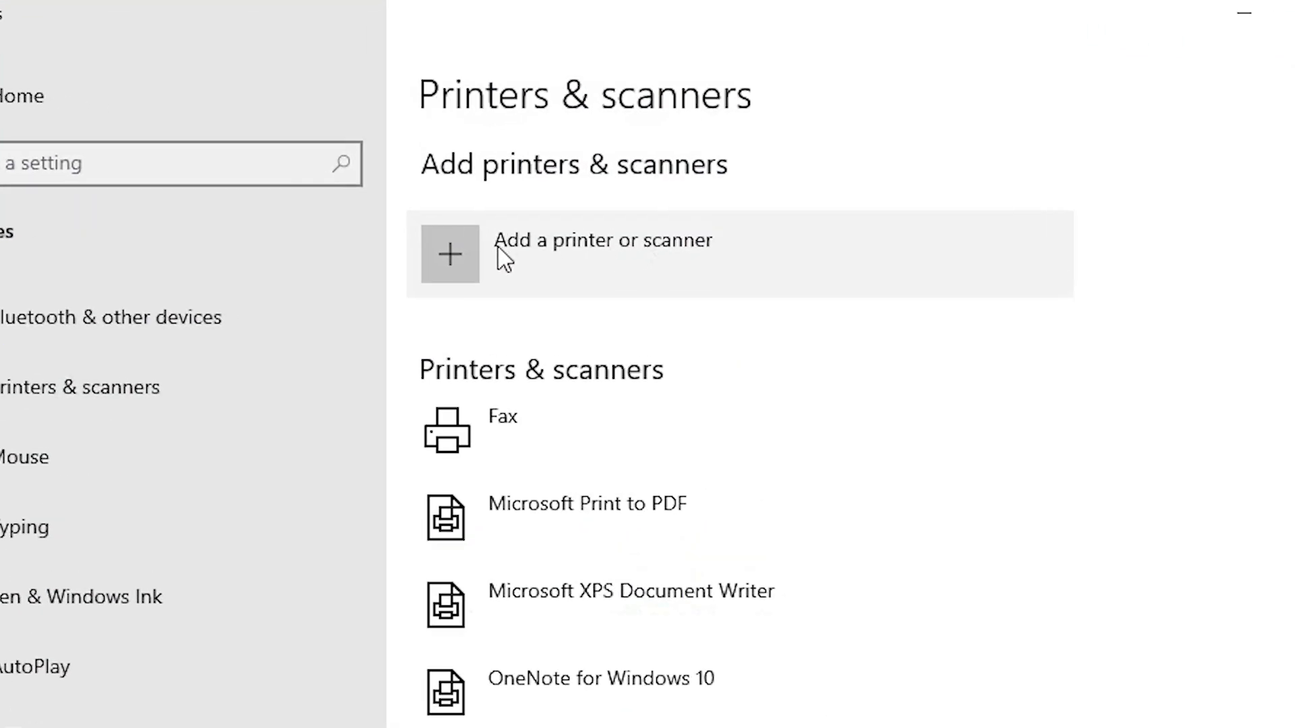
pyautogui.click(668, 267)
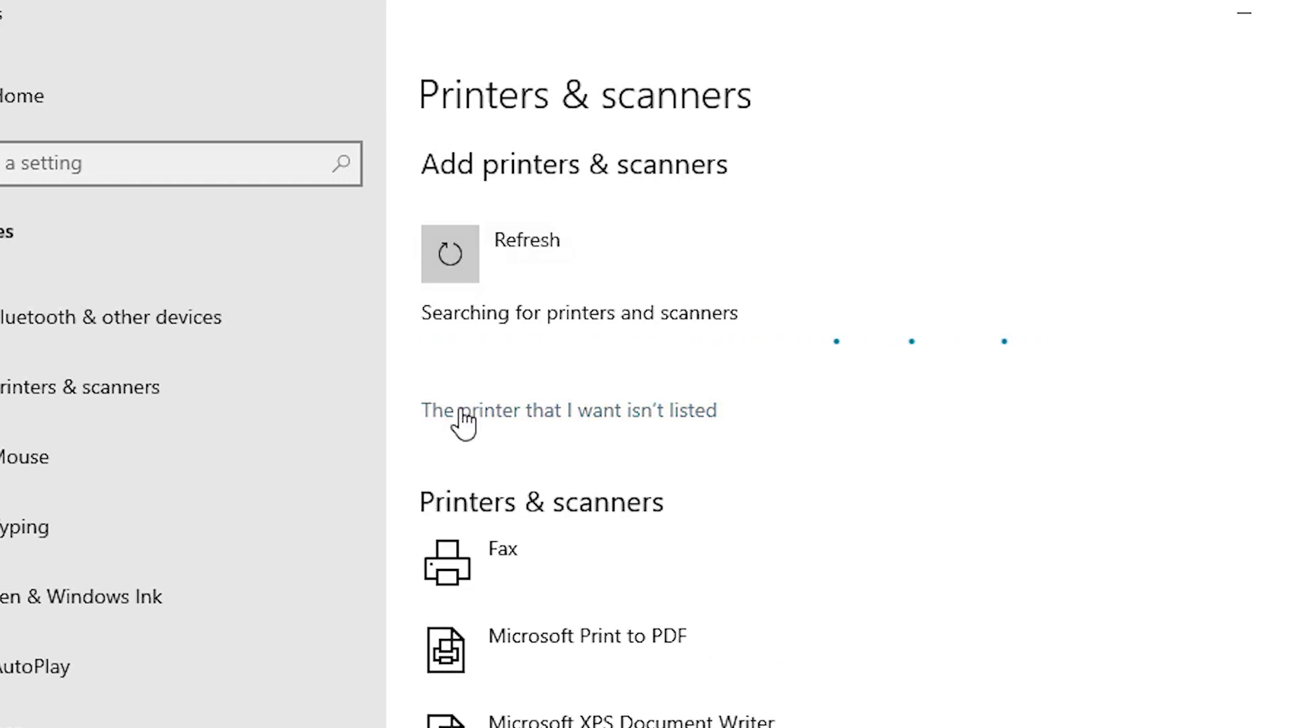
pyautogui.click(682, 416)
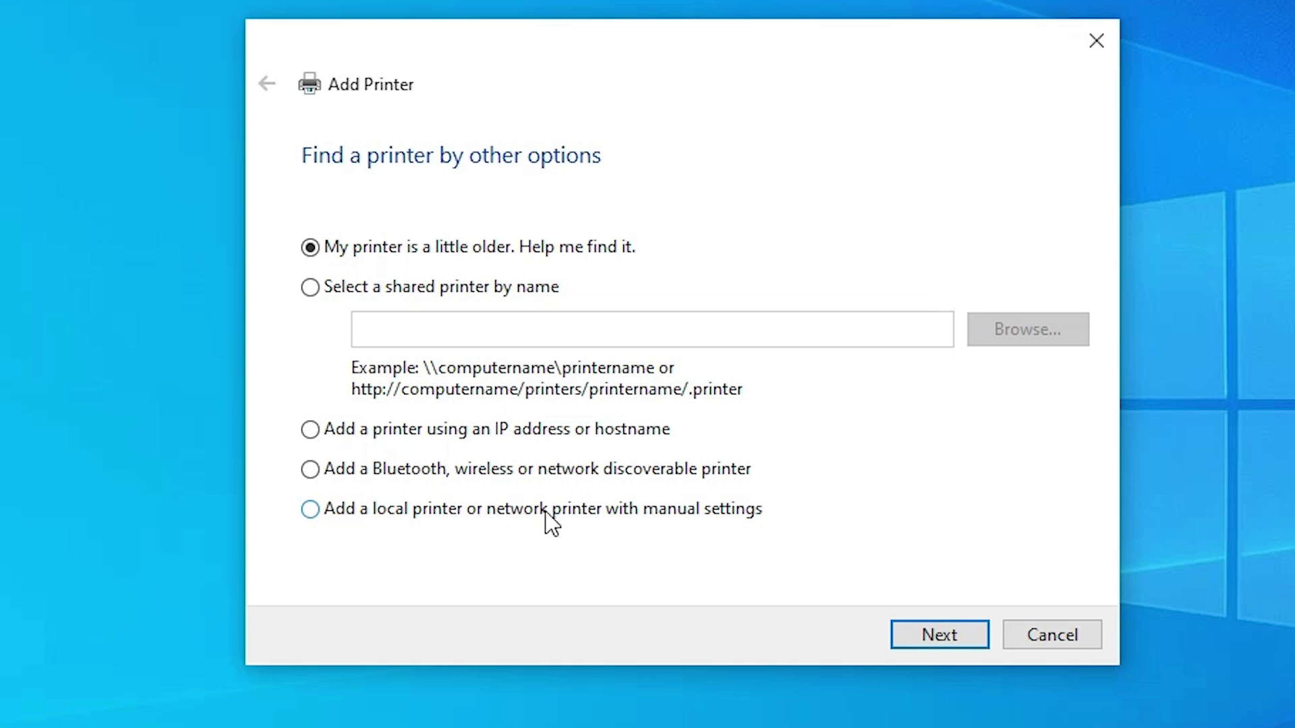
# Add a local printer with manual settings on the existing USB_001 (Local Port) port.
pyautogui.click(706, 523)
pyautogui.click(919, 630)
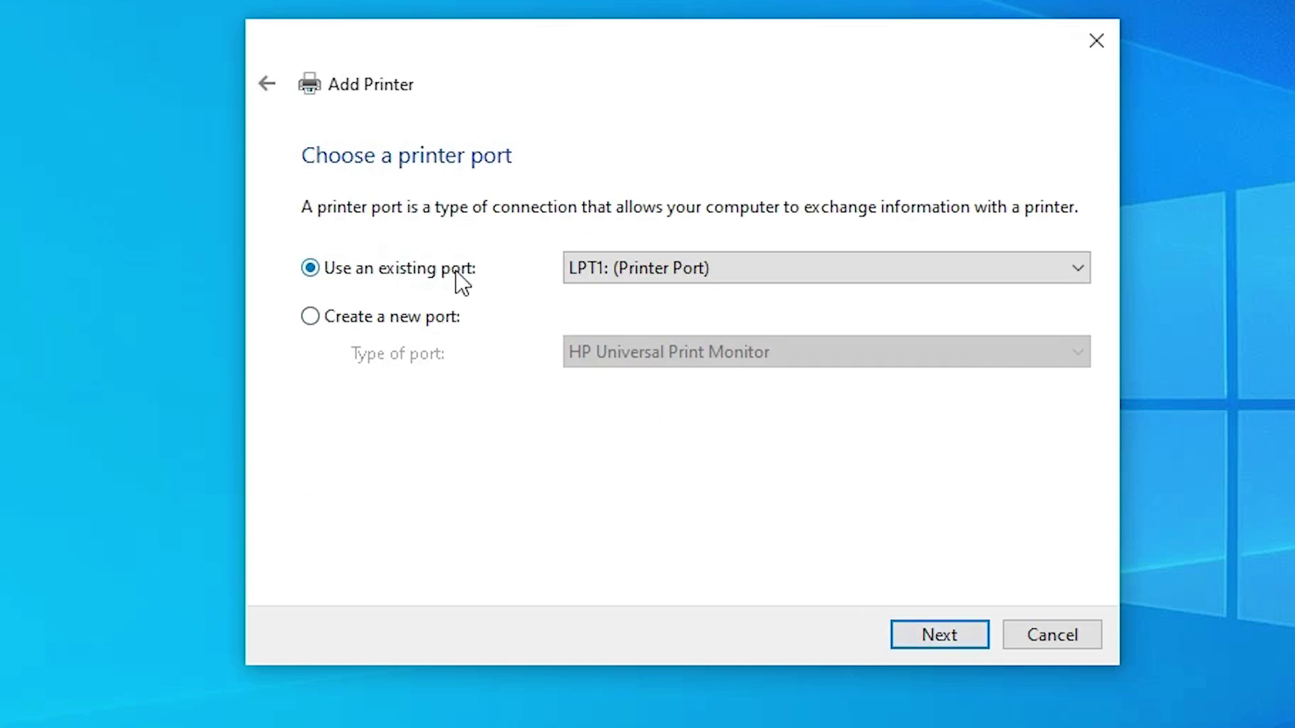
pyautogui.click(654, 267)
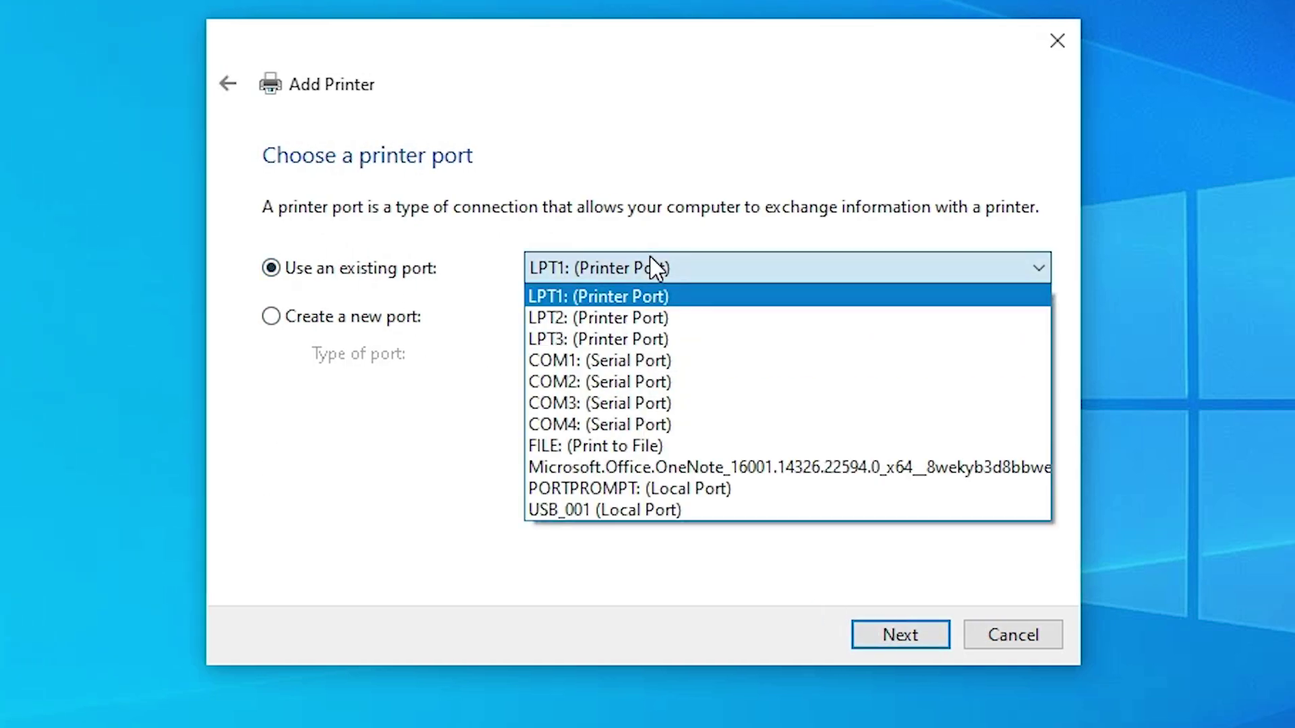
pyautogui.click(670, 510)
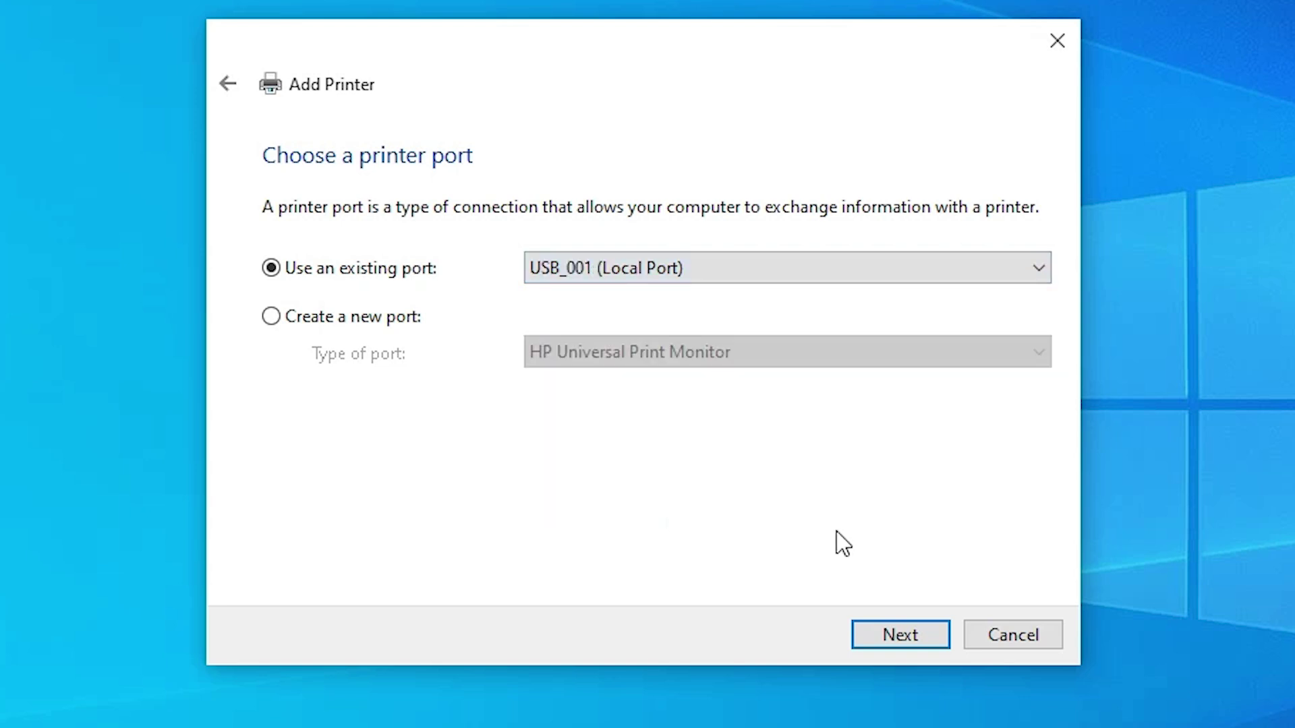
pyautogui.click(921, 634)
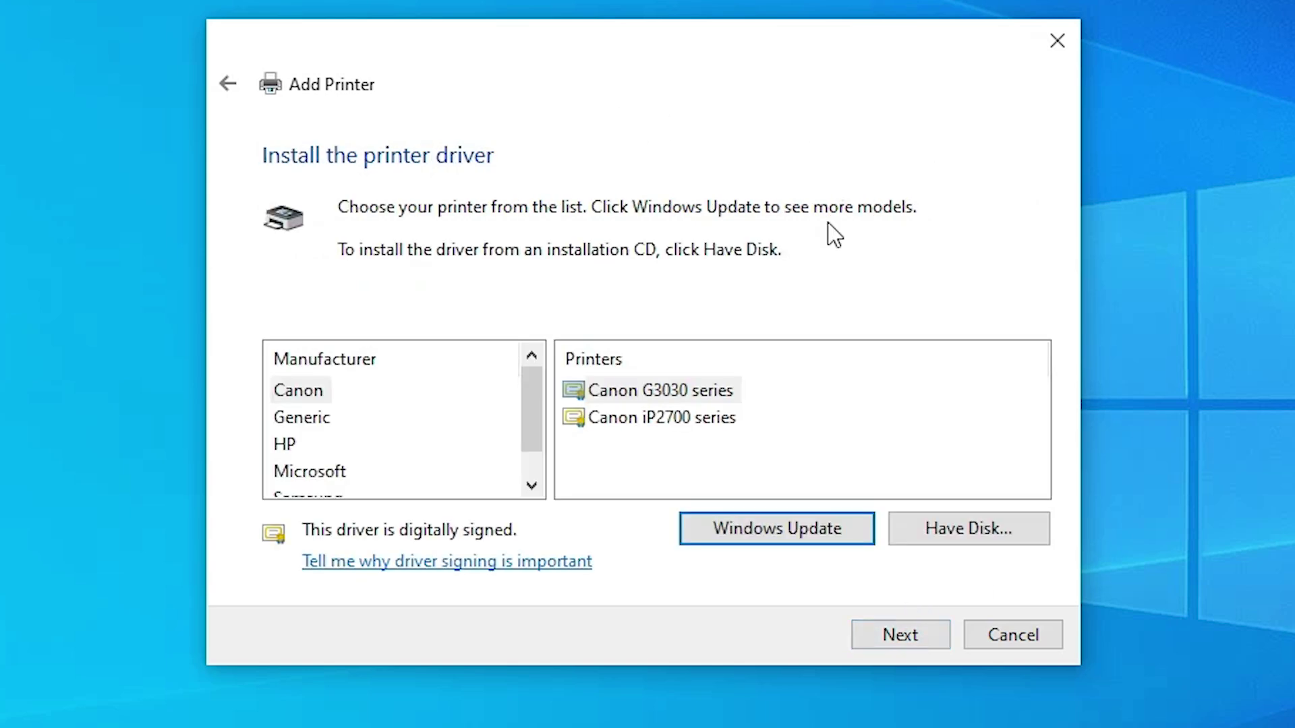
# Use Have Disk to load CNAB4STD.INF from Desktop > canon driver folder > Driver.
pyautogui.click(967, 528)
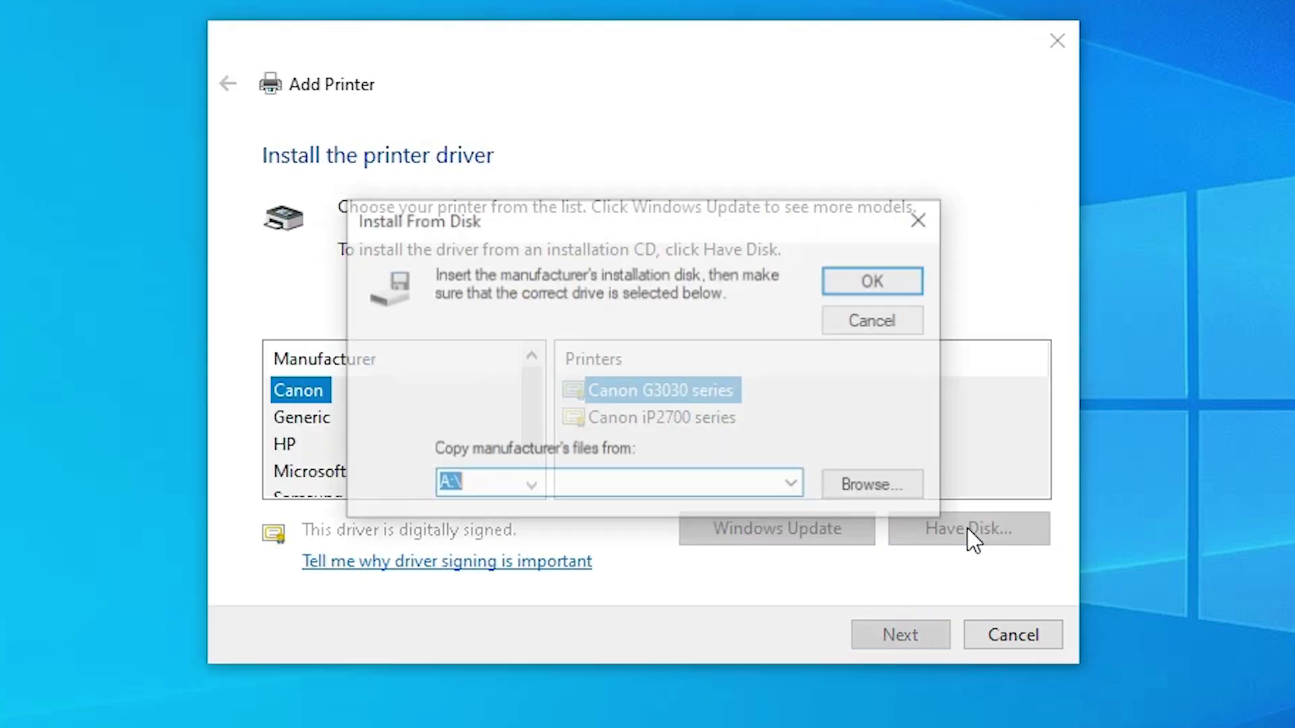
pyautogui.click(869, 488)
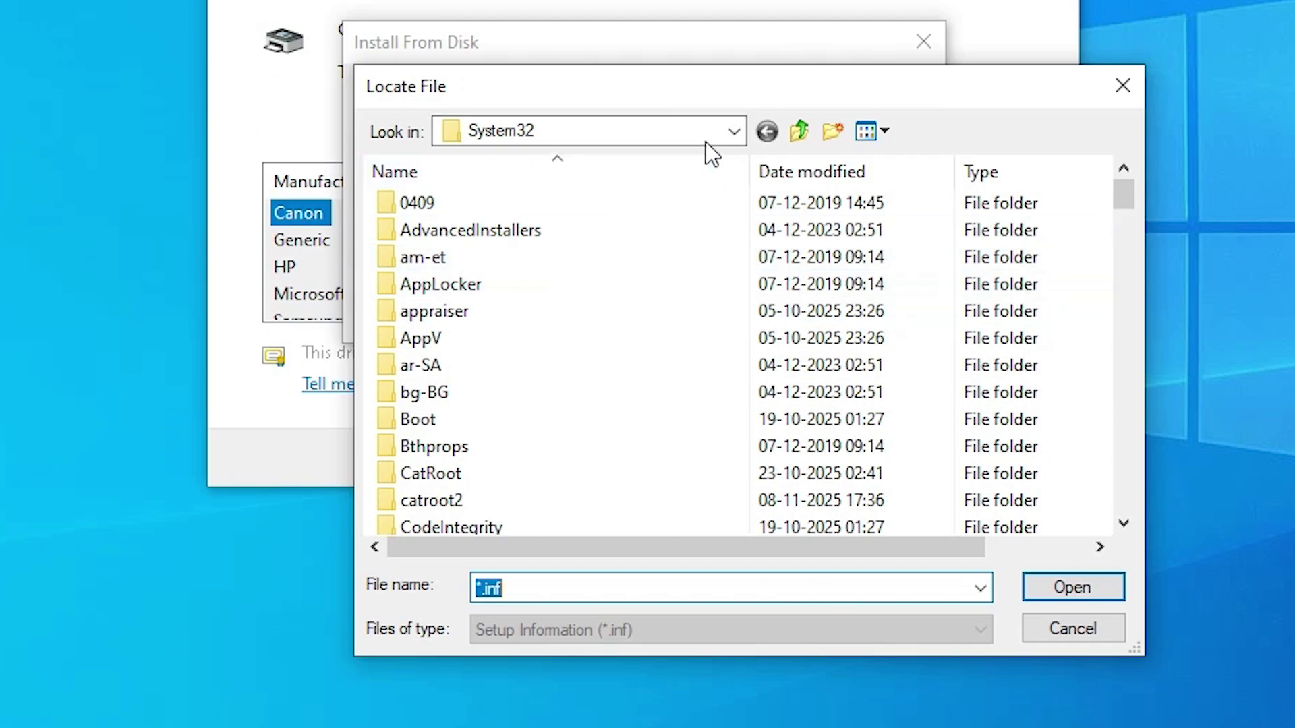
pyautogui.click(707, 139)
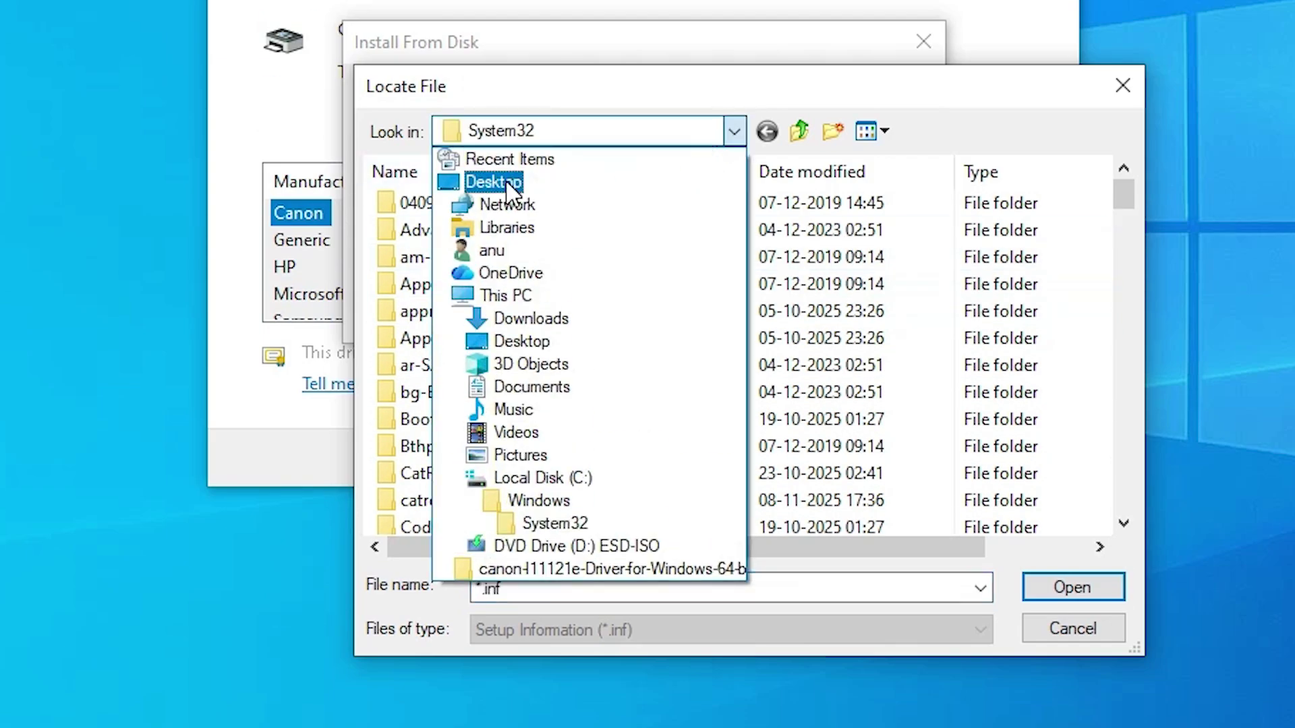
pyautogui.click(435, 181)
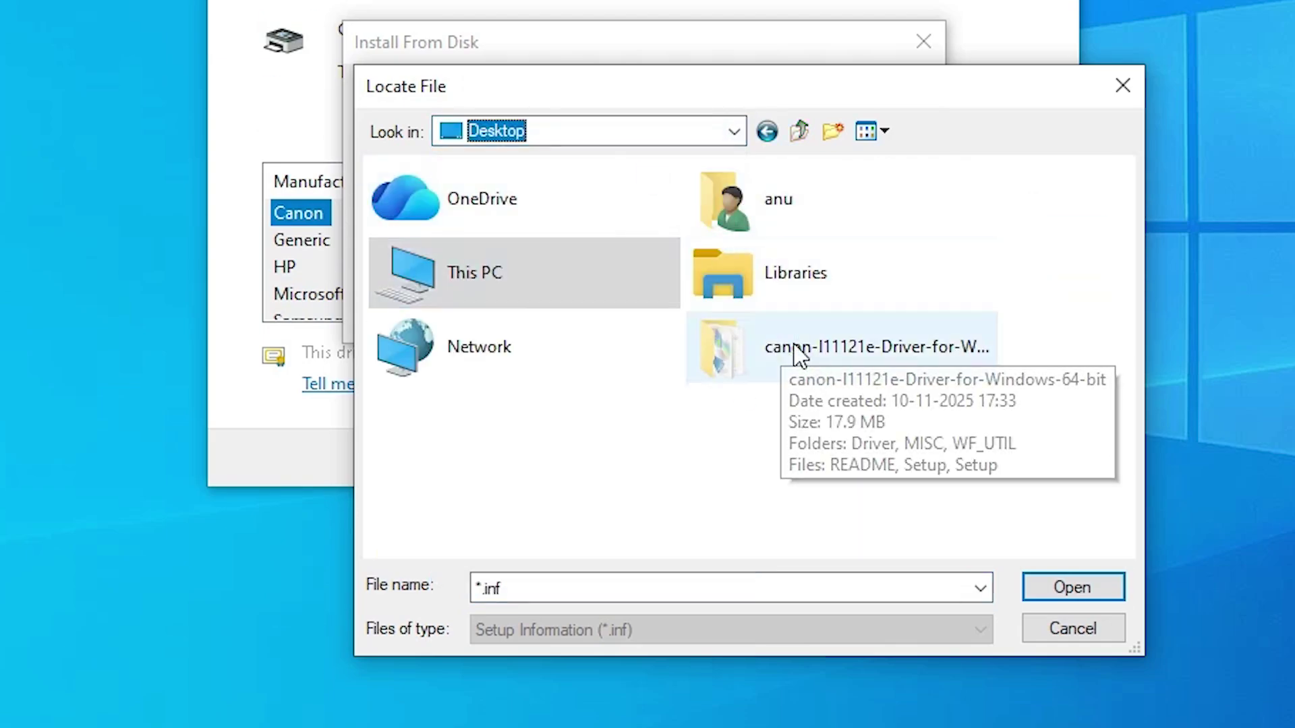
pyautogui.doubleClick(749, 353)
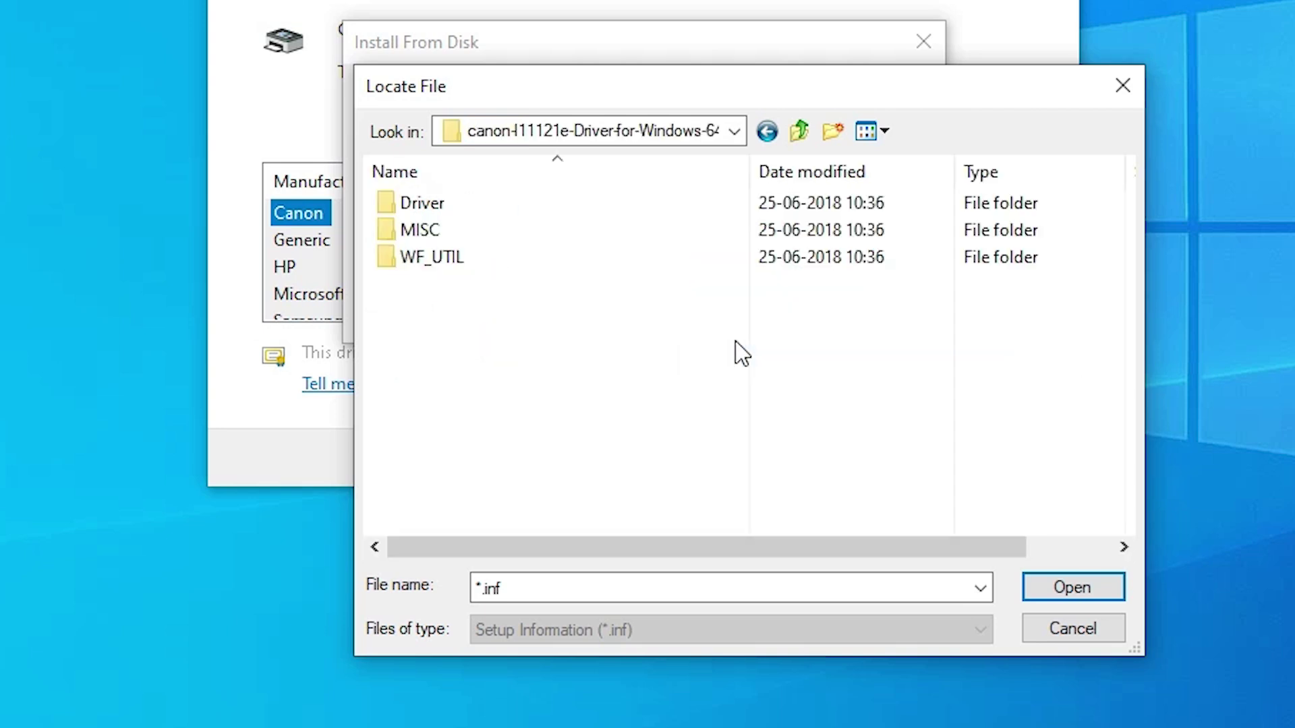
pyautogui.doubleClick(446, 204)
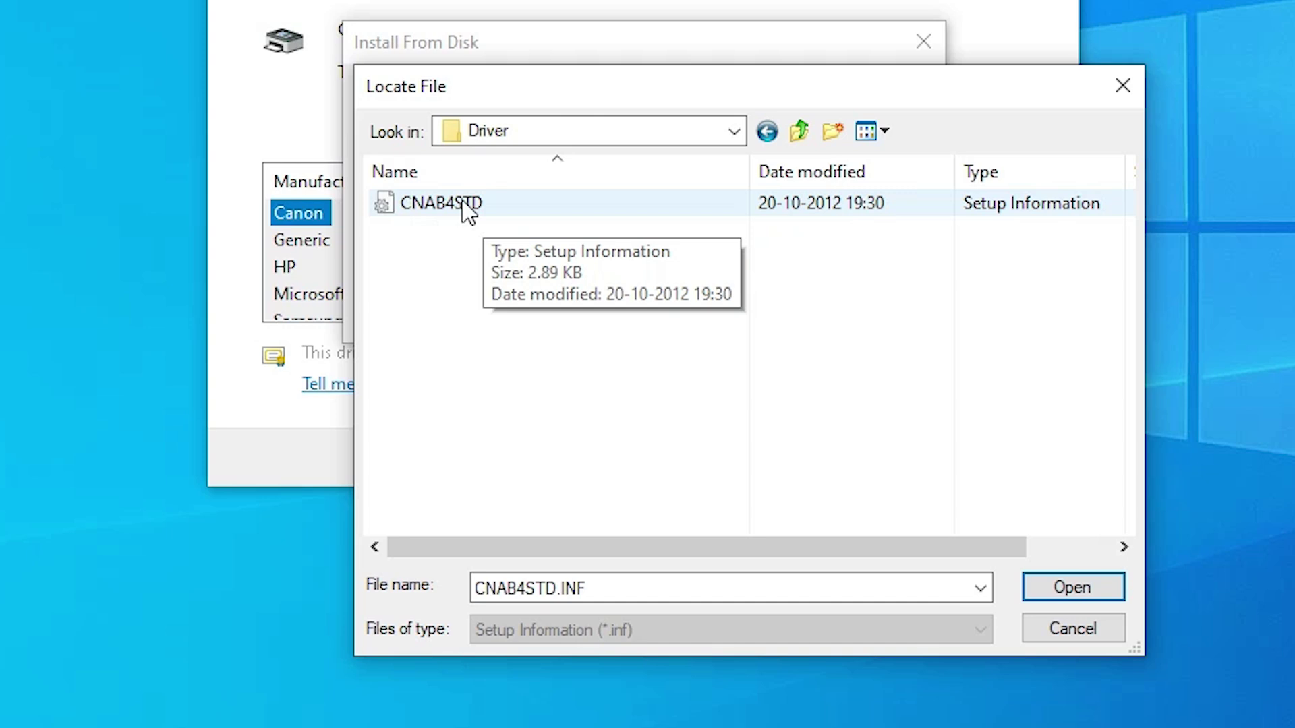
pyautogui.click(458, 209)
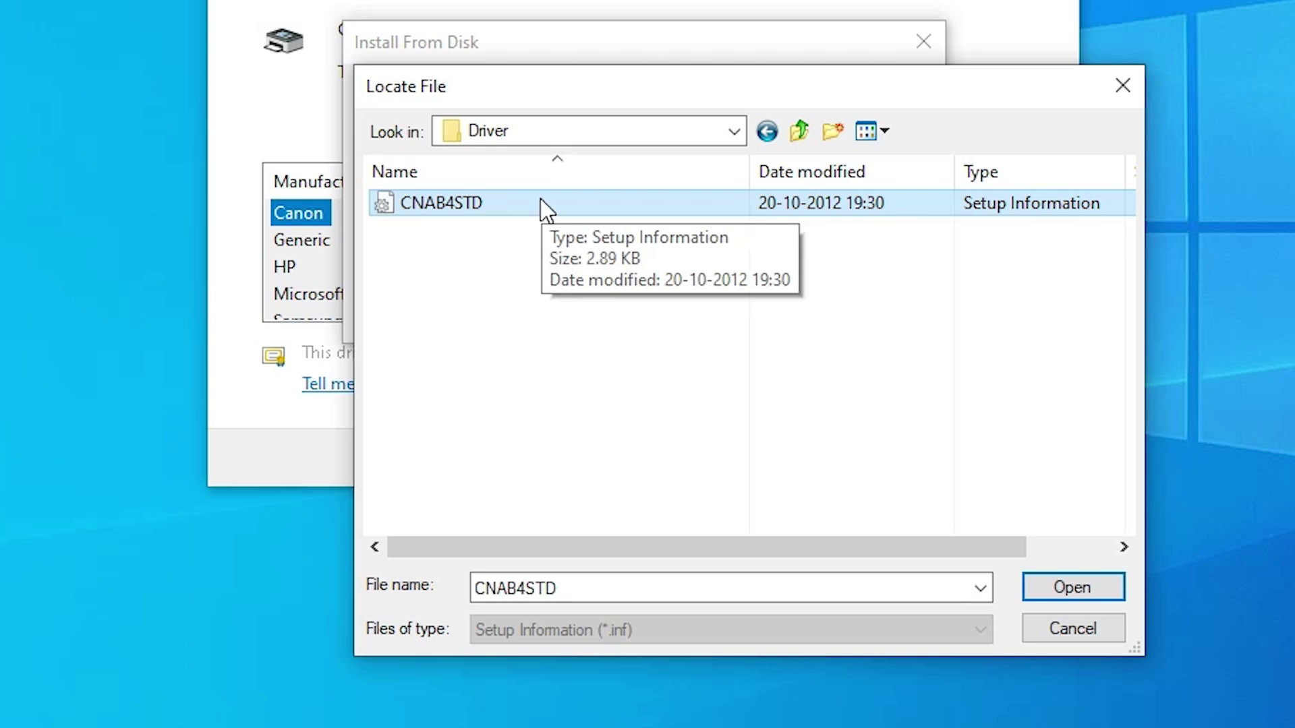
pyautogui.click(1113, 593)
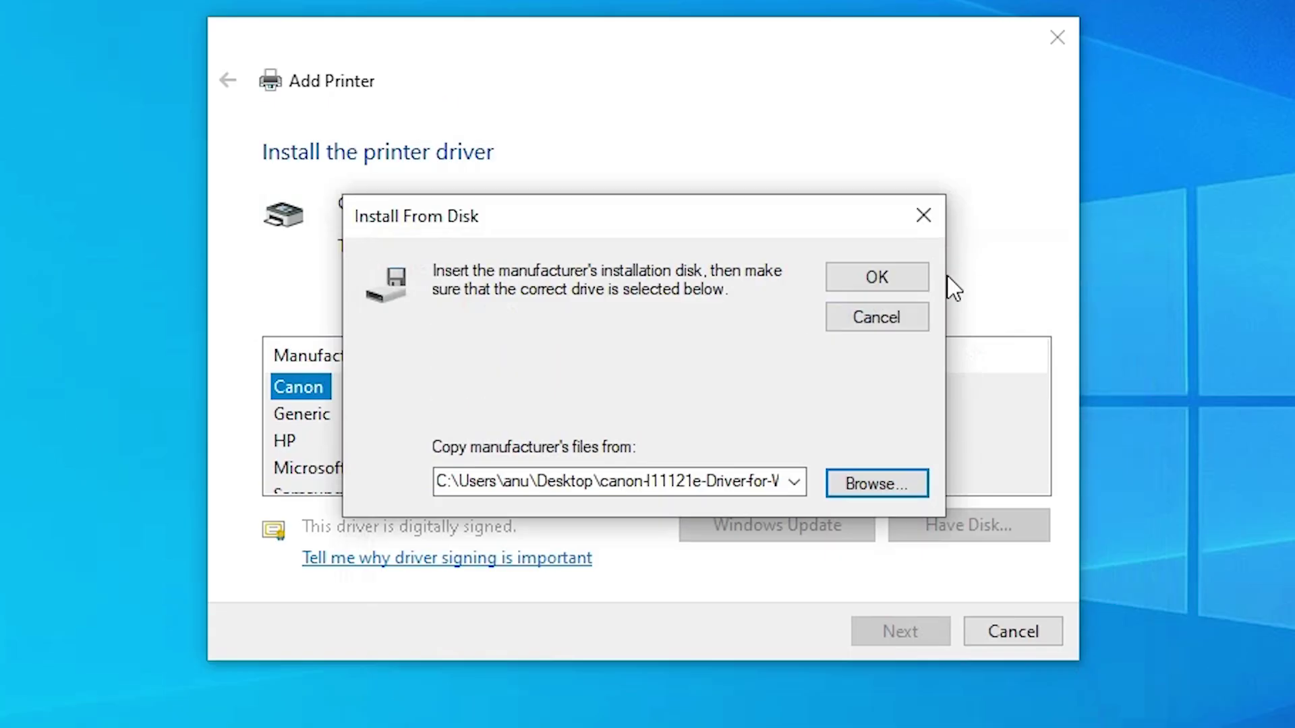
pyautogui.click(880, 283)
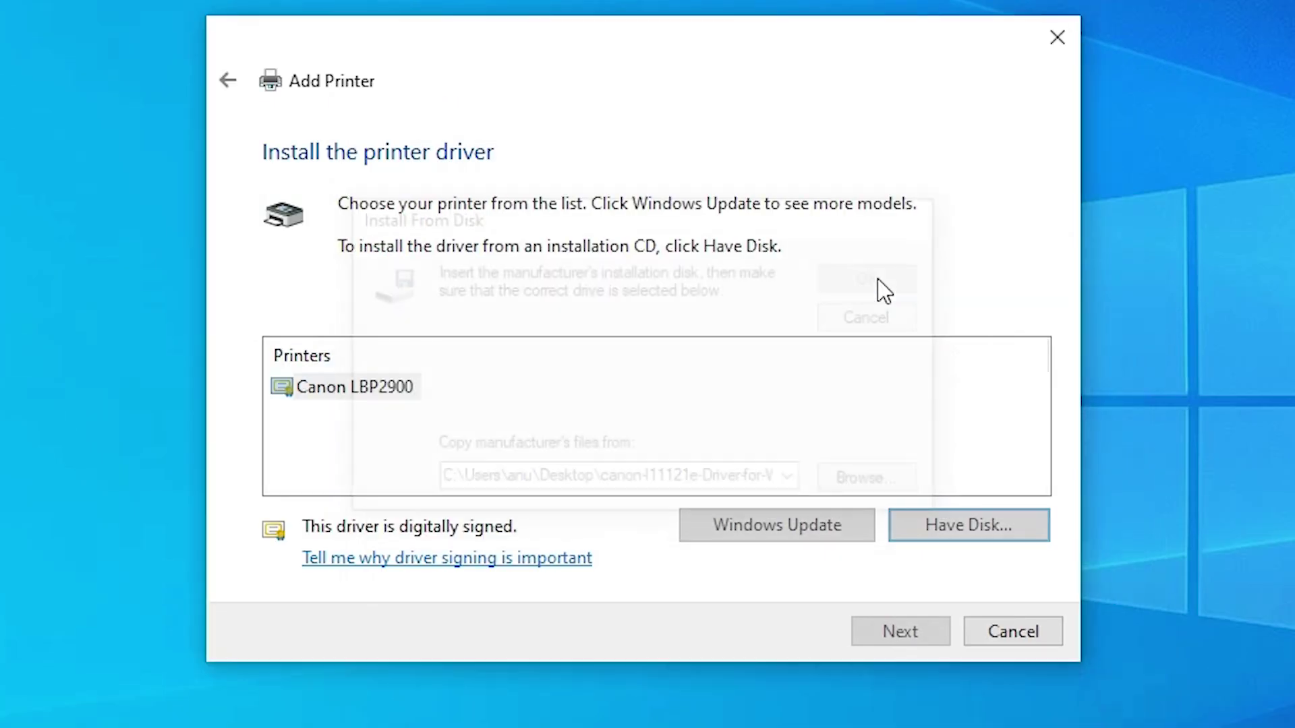
# Select the Canon LBP2900 driver and rename the printer to Canon L11121e.
pyautogui.click(323, 393)
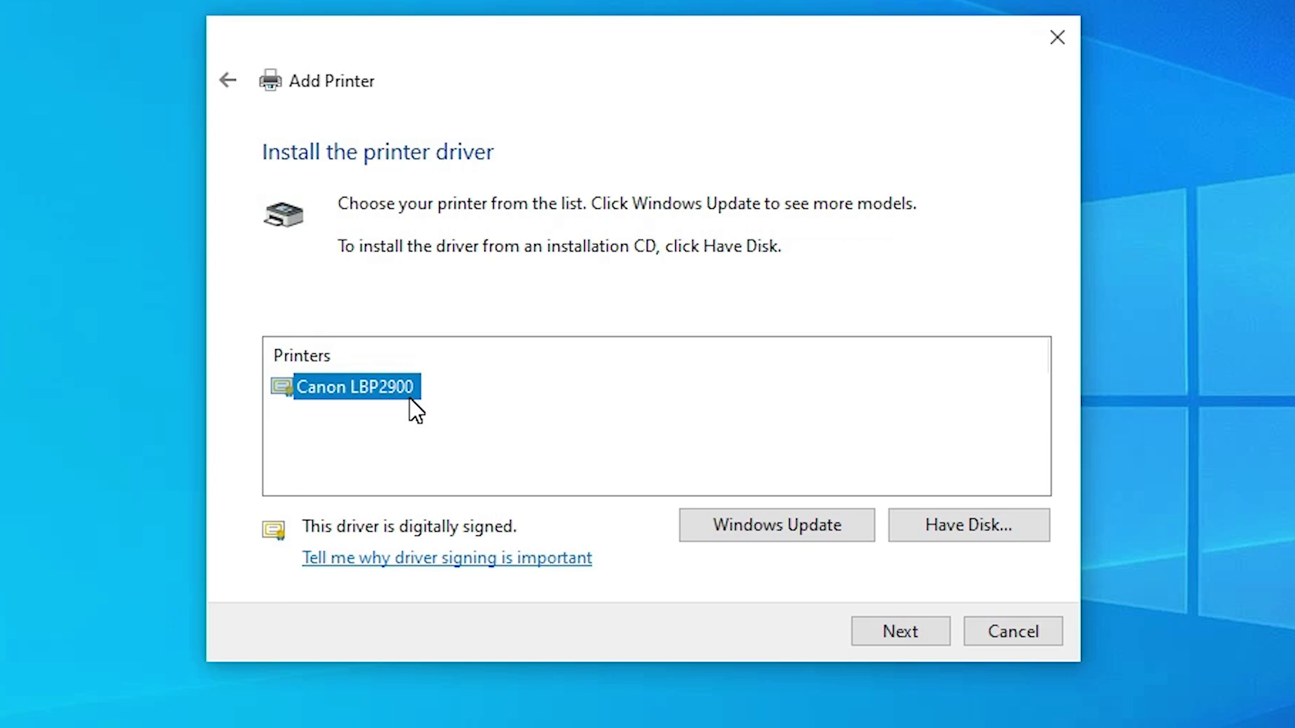
pyautogui.click(899, 628)
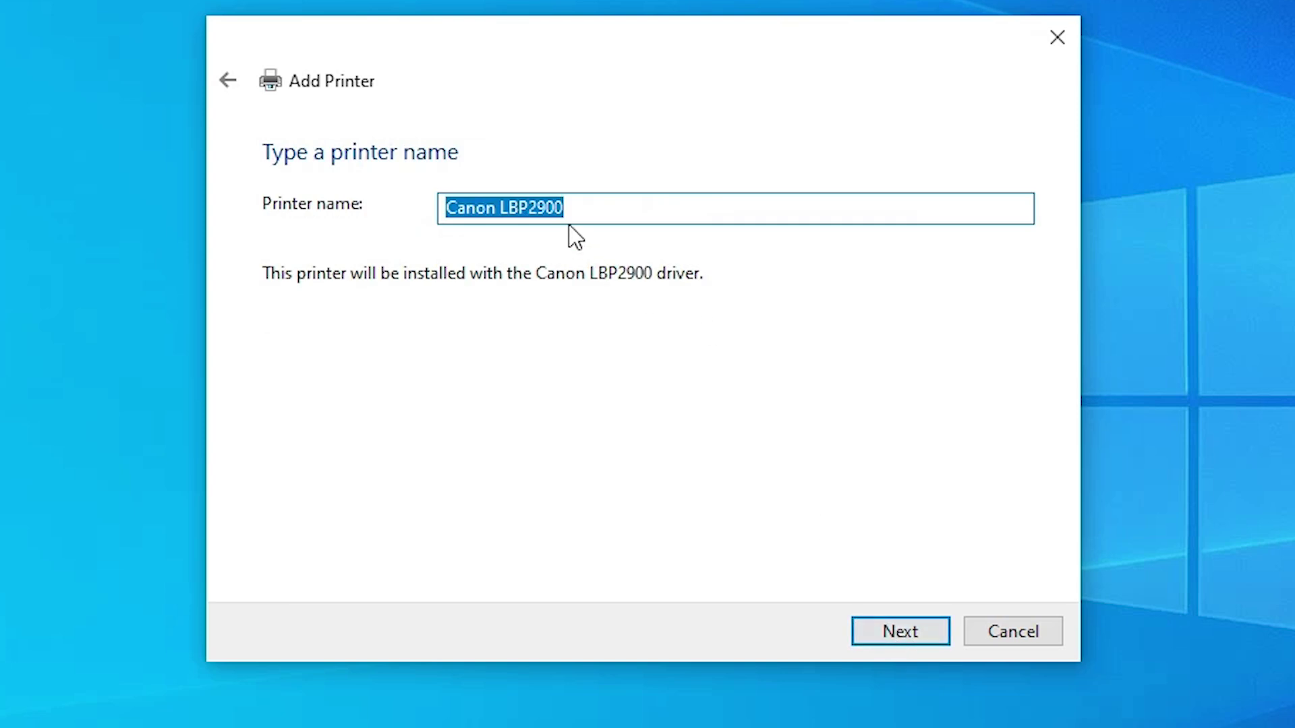
pyautogui.click(508, 207)
pyautogui.press('Left')
pyautogui.hotkey('shift', 'End')
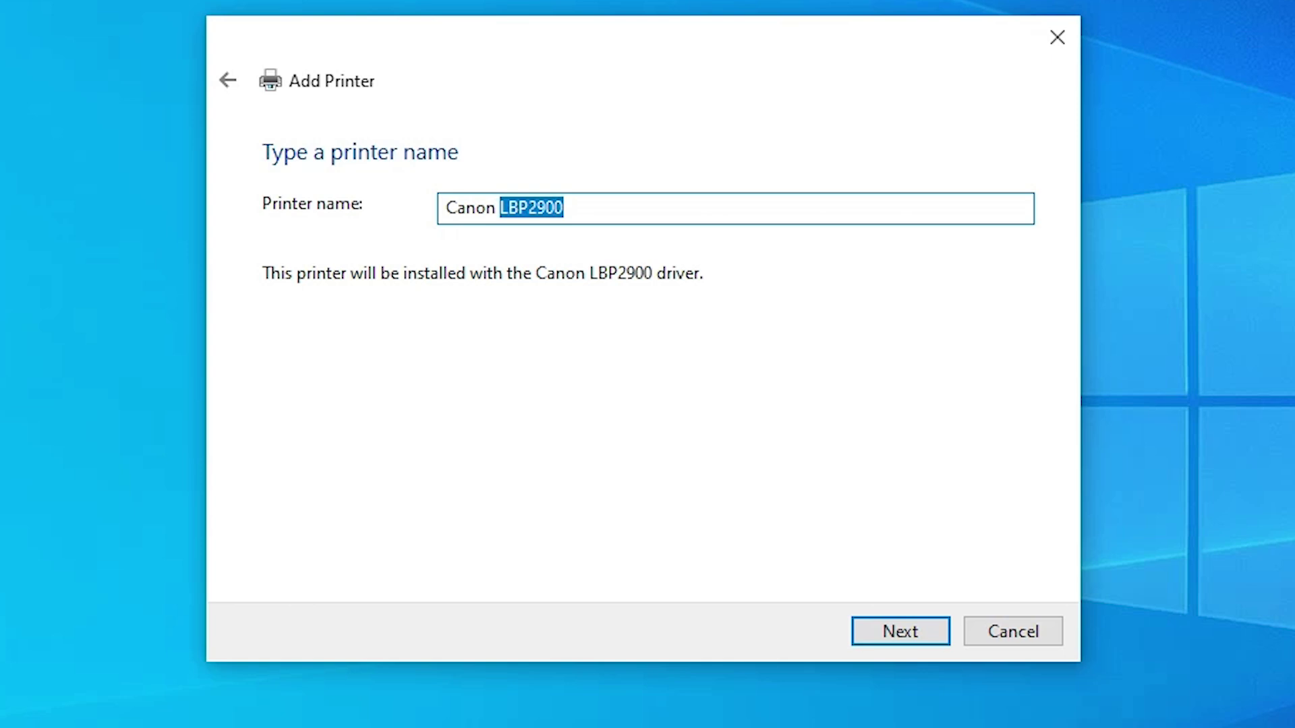
pyautogui.write('L1111')
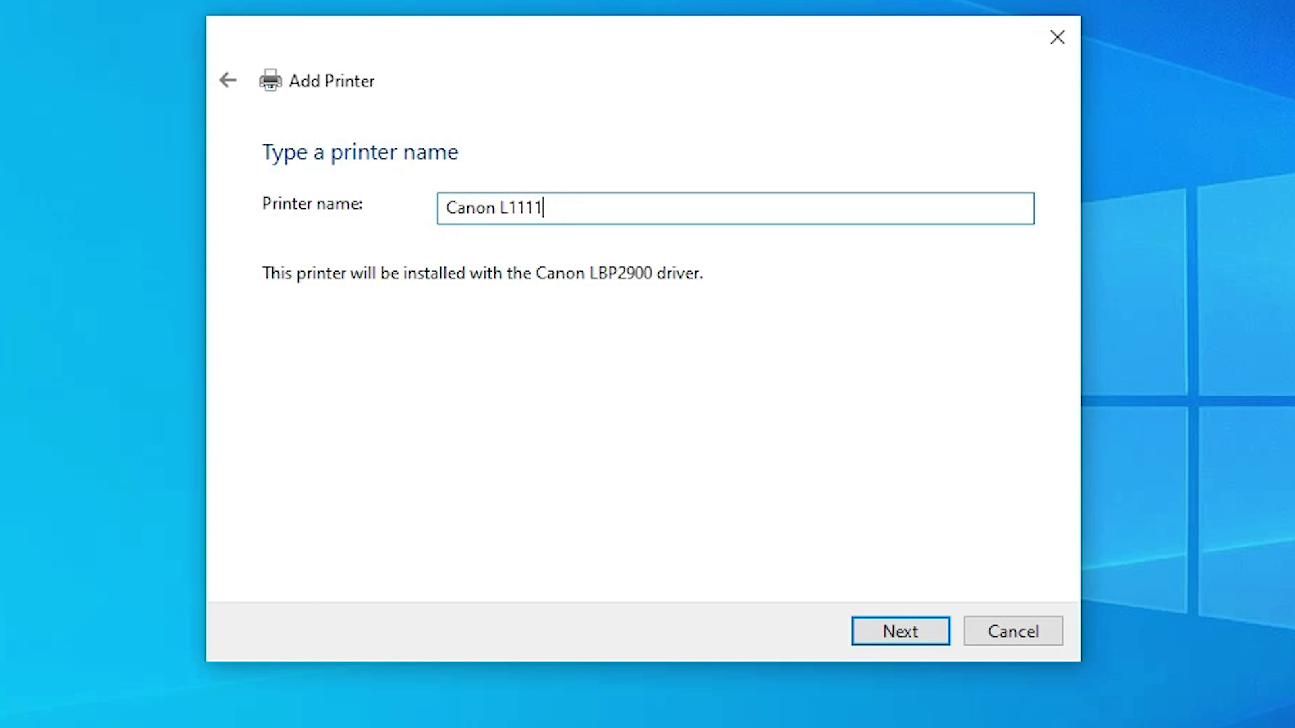
pyautogui.press('BackSpace')
pyautogui.write('21e')
# Install Canon L11121e with 'Do not share this printer' and finish the wizard.
pyautogui.click(887, 632)
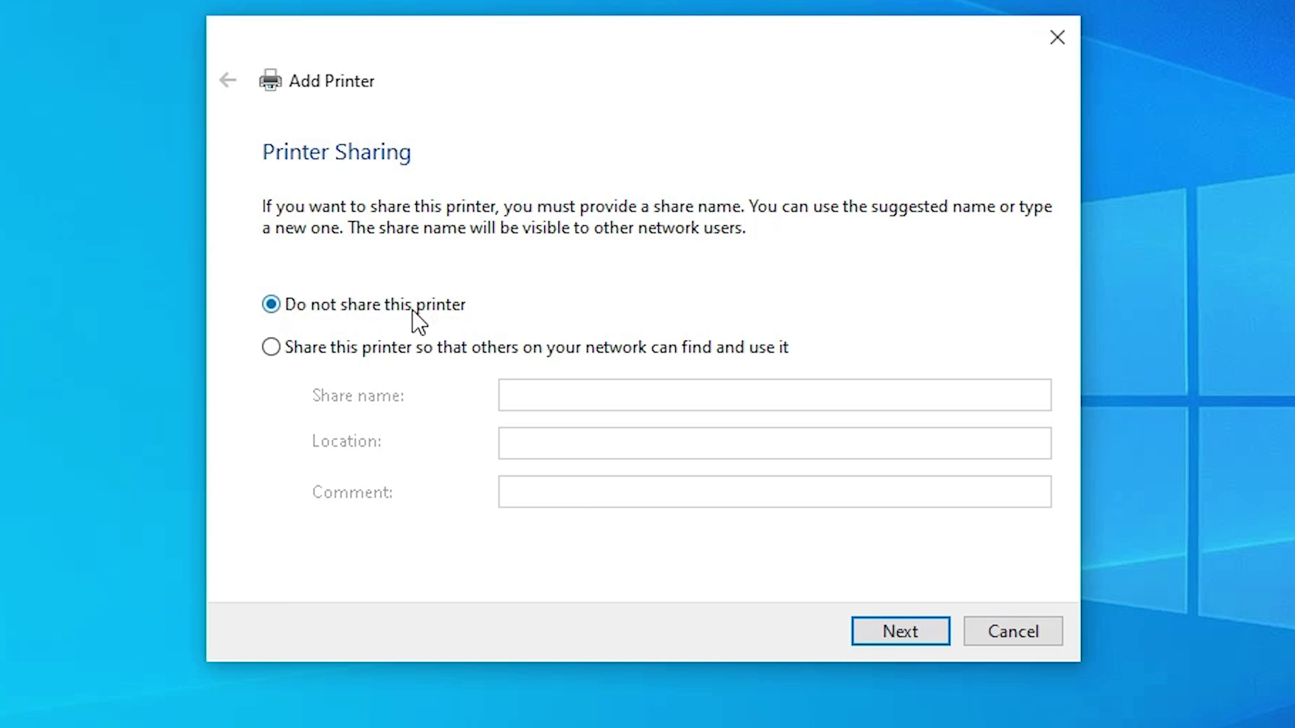
pyautogui.click(860, 637)
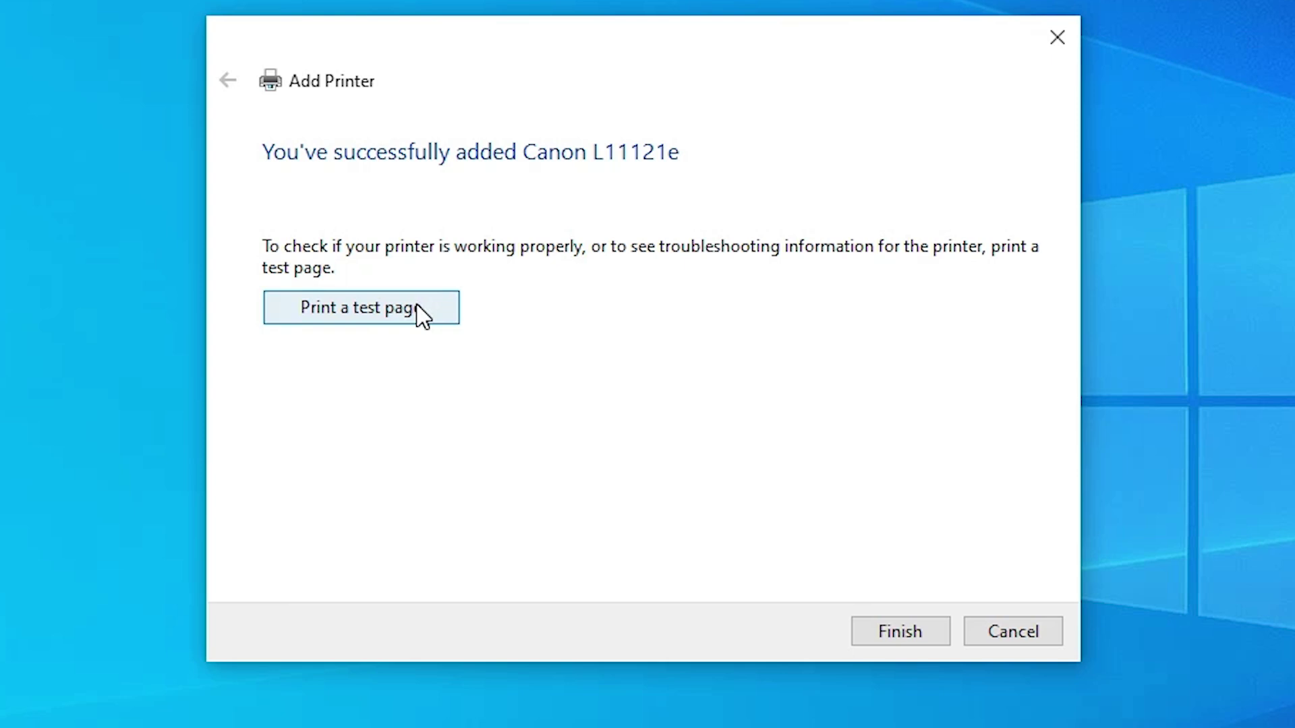
pyautogui.click(875, 627)
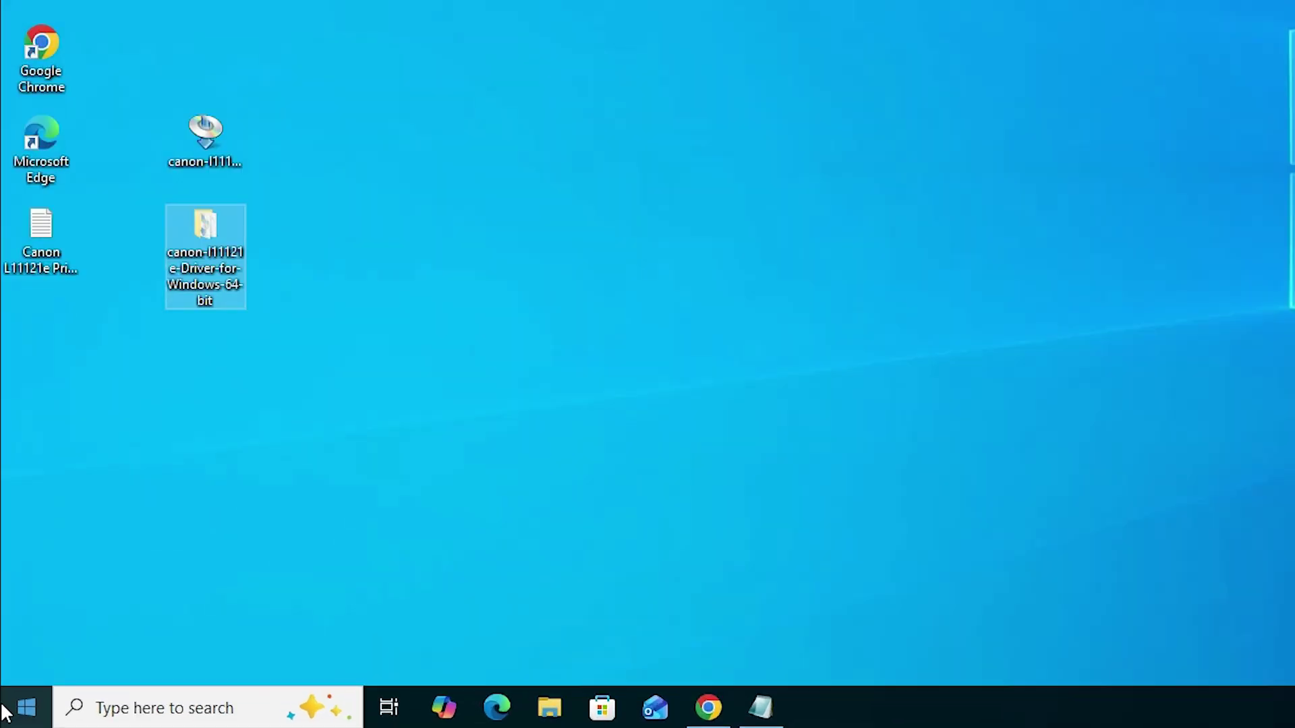
pyautogui.click(2, 716)
pyautogui.write('pri')
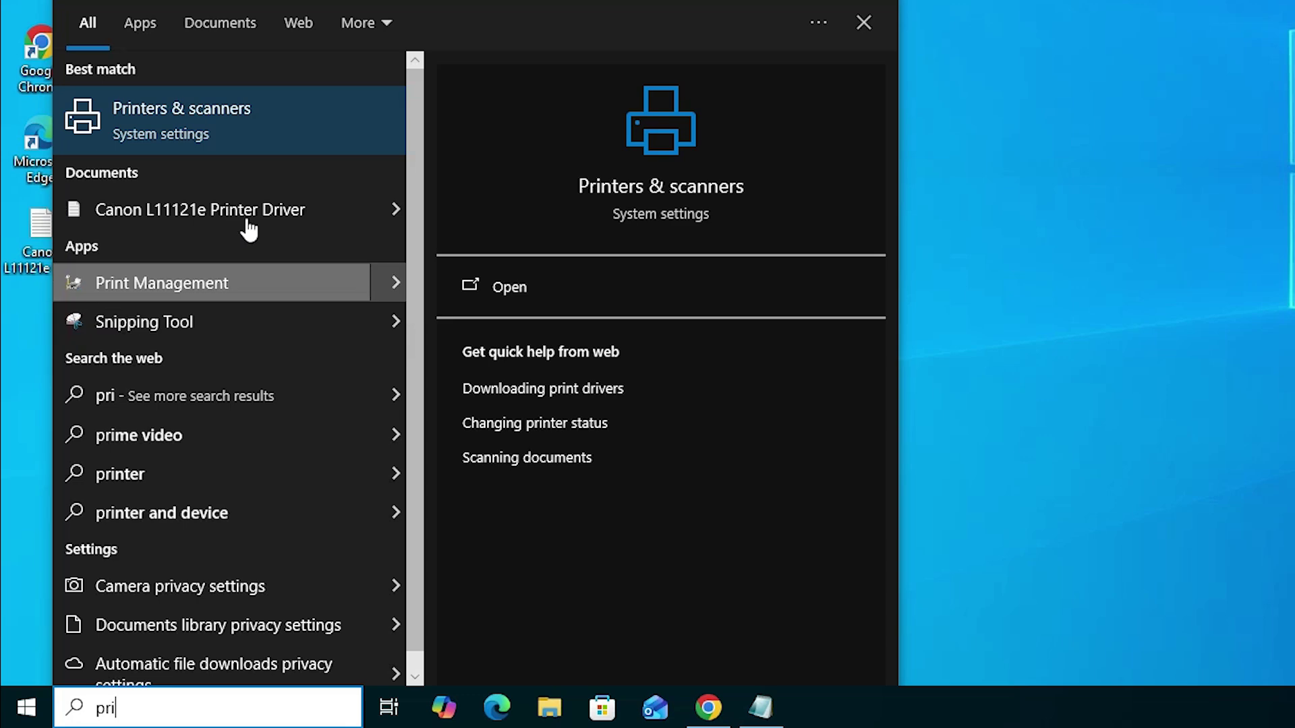
pyautogui.click(257, 140)
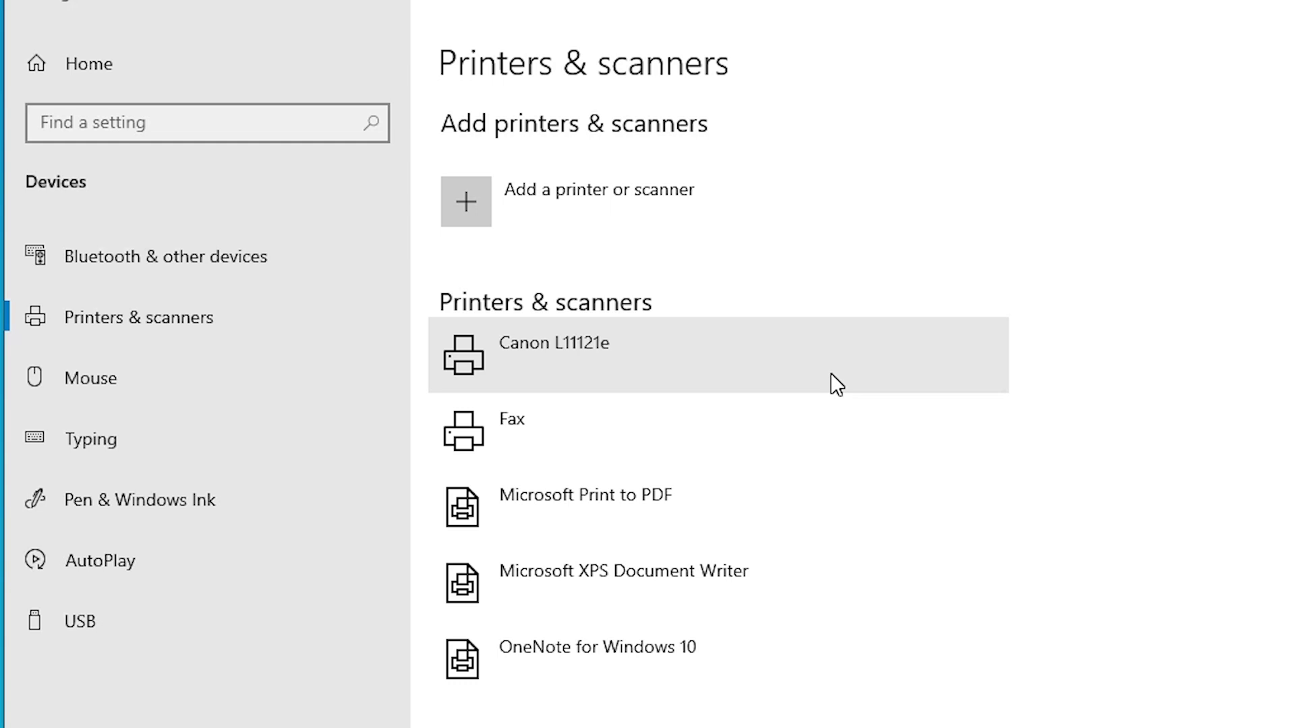
pyautogui.click(1266, 14)
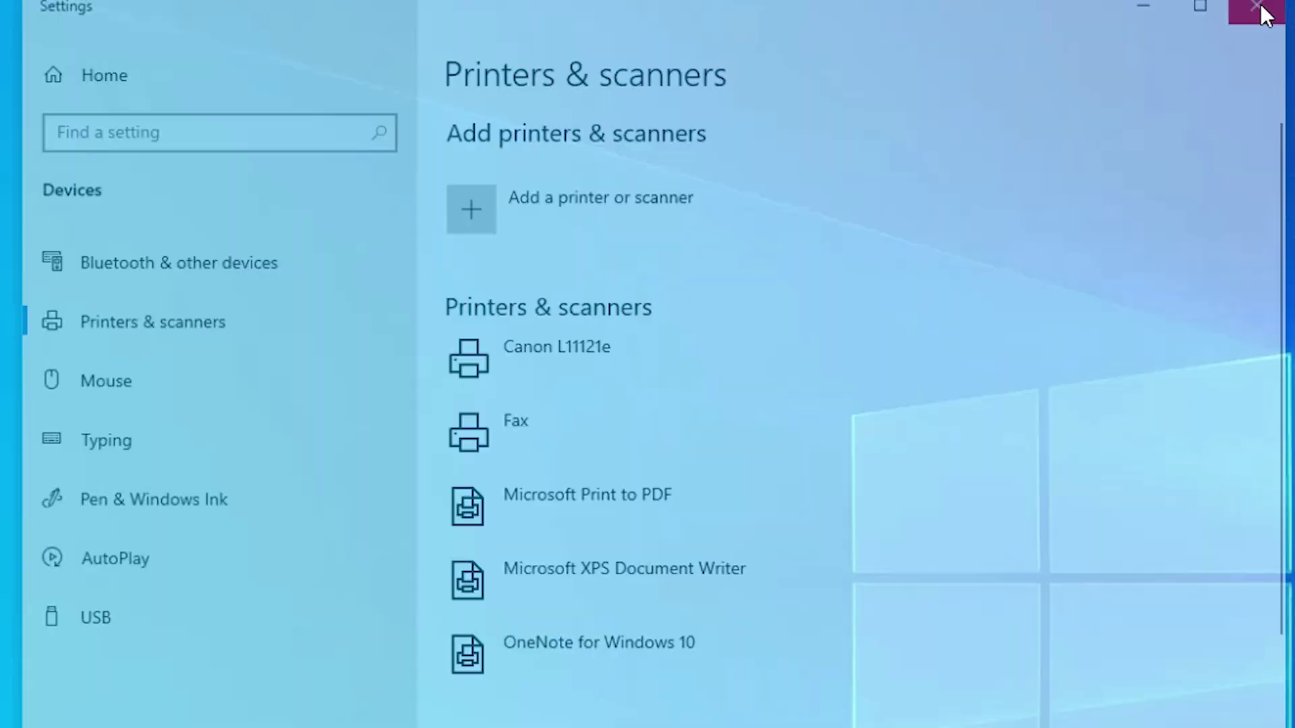